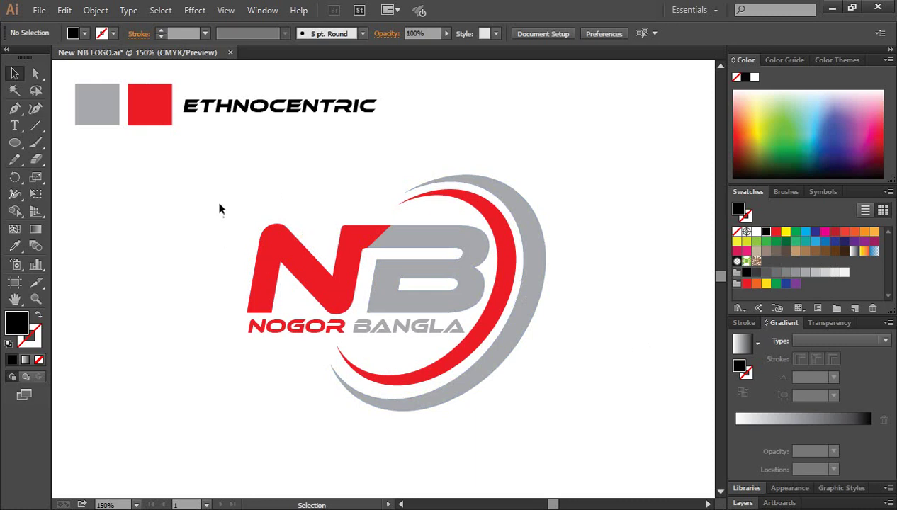
# Delete the finished NB NOGOR BANGLA logo preview from the artboard.
pyautogui.moveTo(203, 163); pyautogui.dragTo(537, 347)
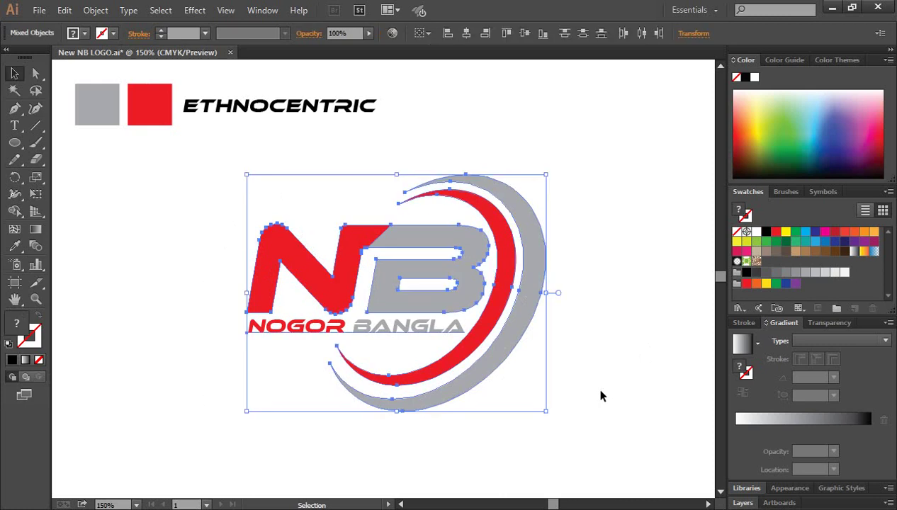
pyautogui.press('Delete')
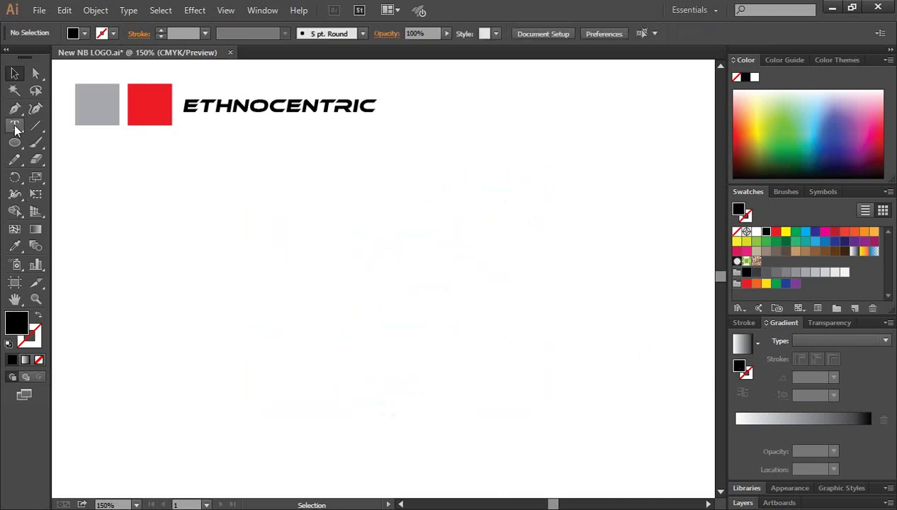
# Type NB on the artboard and scale it up into large lettering.
pyautogui.click(15, 127)
pyautogui.write('NB')
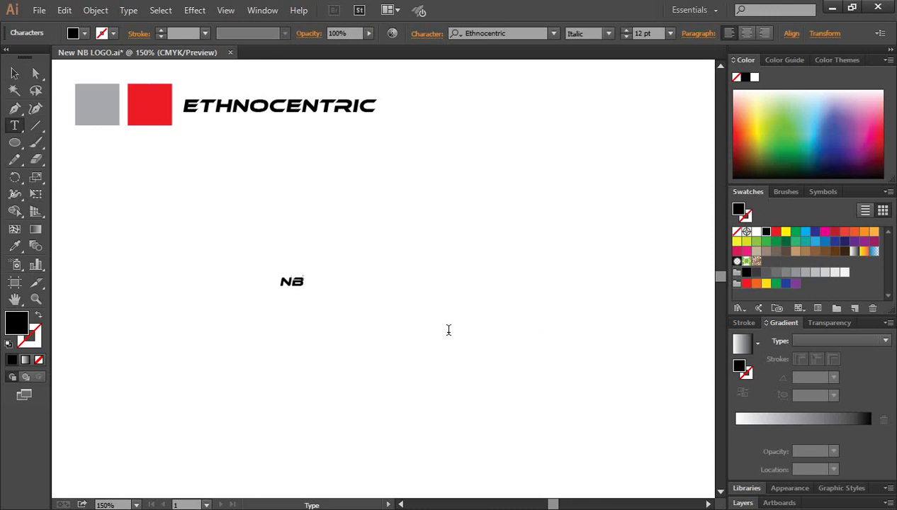
pyautogui.click(15, 74)
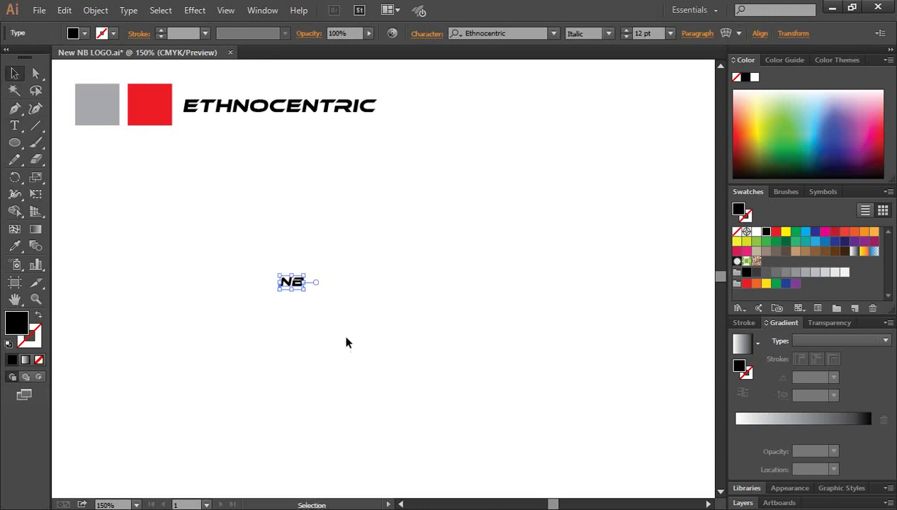
pyautogui.moveTo(305, 289); pyautogui.dragTo(436, 380)
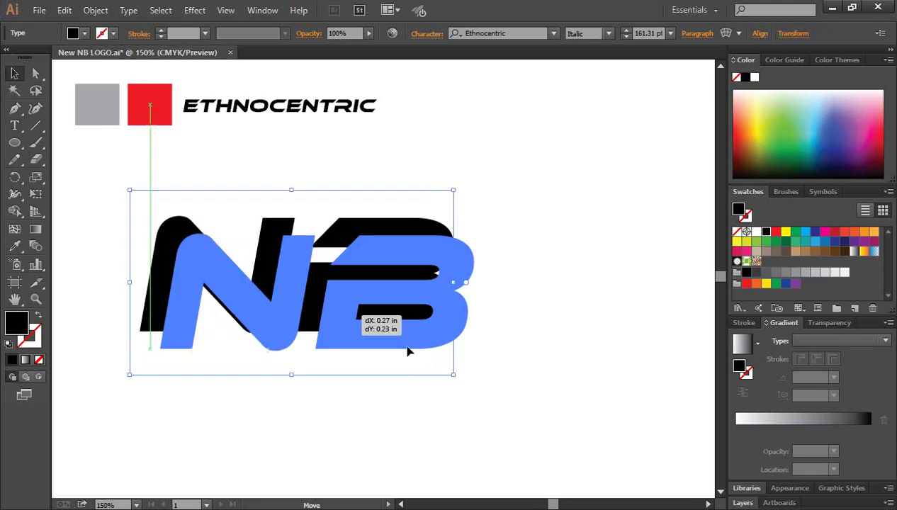
pyautogui.moveTo(377, 333); pyautogui.dragTo(455, 382)
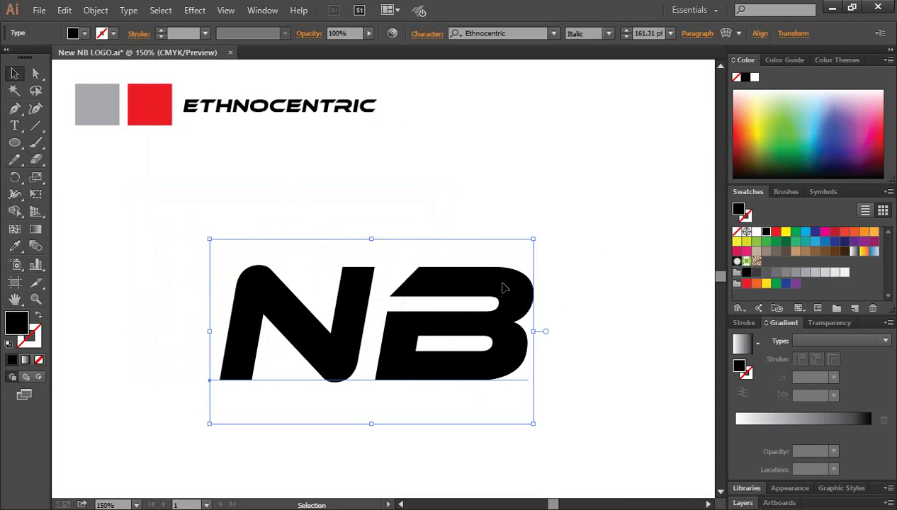
pyautogui.moveTo(503, 287); pyautogui.dragTo(503, 284)
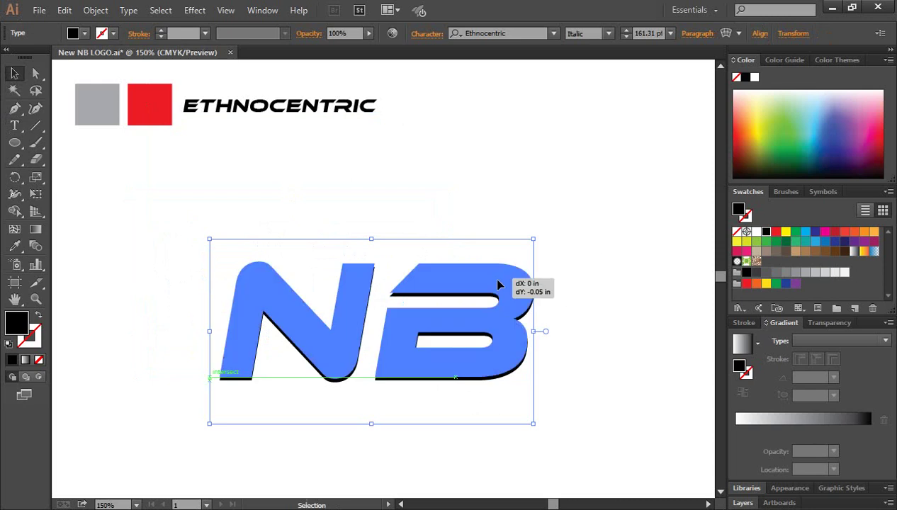
# Keep NB in Ethnocentric Italic, shift it up-left and enlarge it to 175.27 pt.
pyautogui.click(606, 34)
pyautogui.click(595, 45)
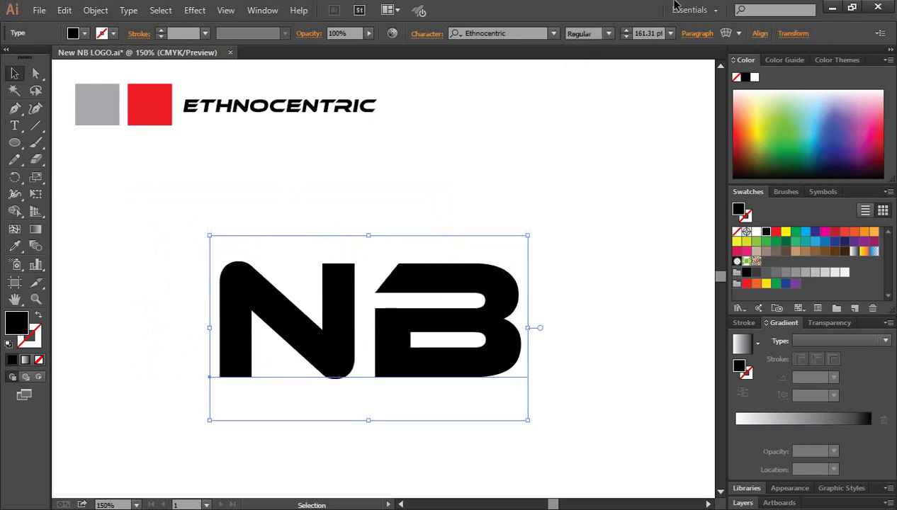
pyautogui.click(608, 34)
pyautogui.click(591, 62)
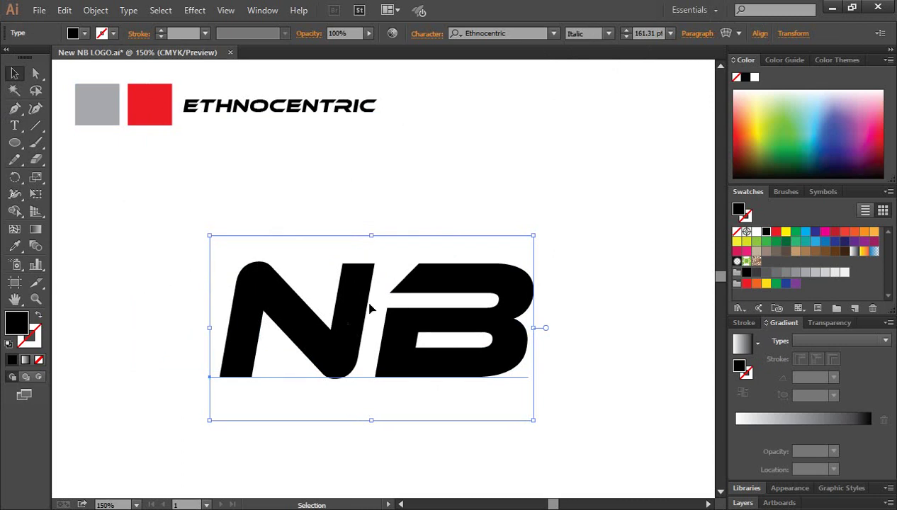
pyautogui.moveTo(518, 304); pyautogui.dragTo(505, 287)
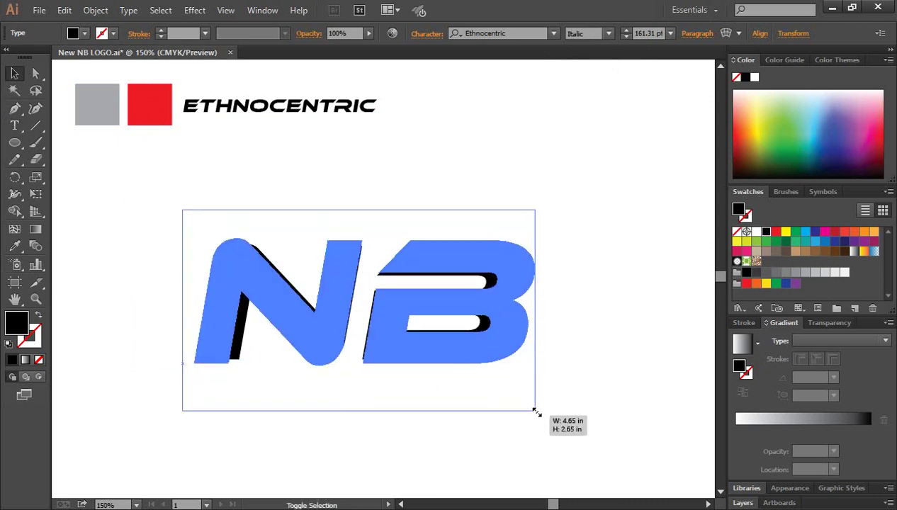
pyautogui.moveTo(521, 405); pyautogui.dragTo(536, 411)
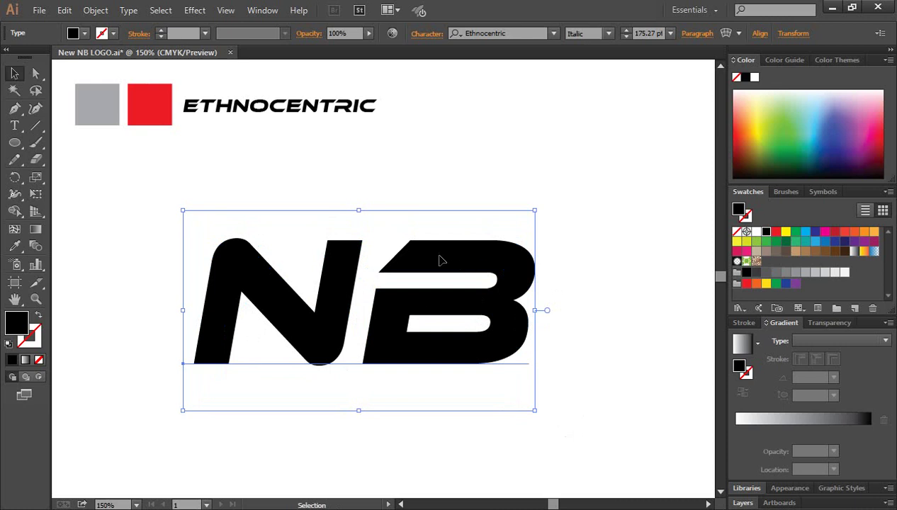
# Convert the NB text to outlines and ungroup it.
pyautogui.rightClick(440, 262)
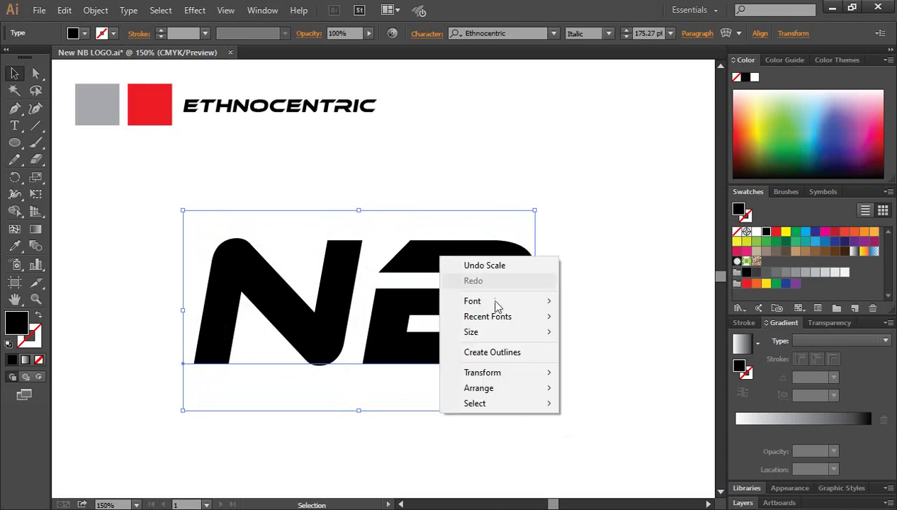
pyautogui.click(504, 358)
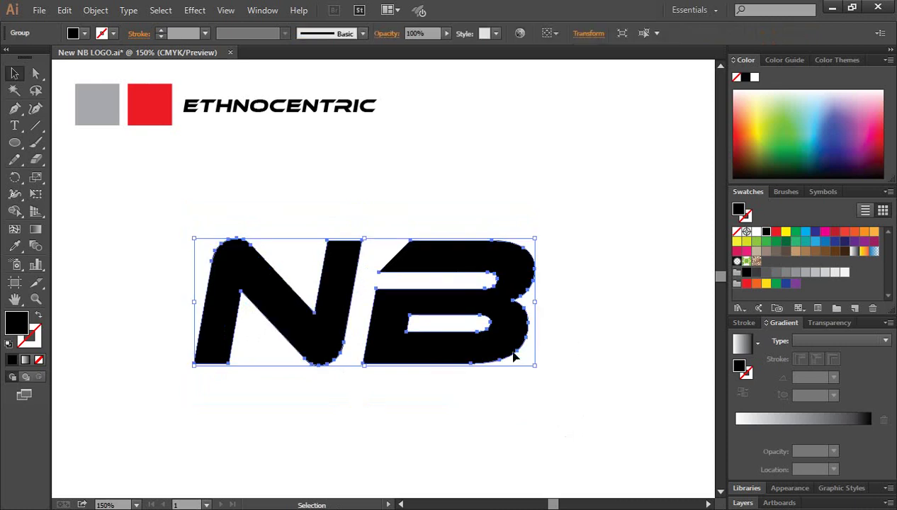
pyautogui.click(579, 344)
pyautogui.click(456, 256)
pyautogui.rightClick(454, 254)
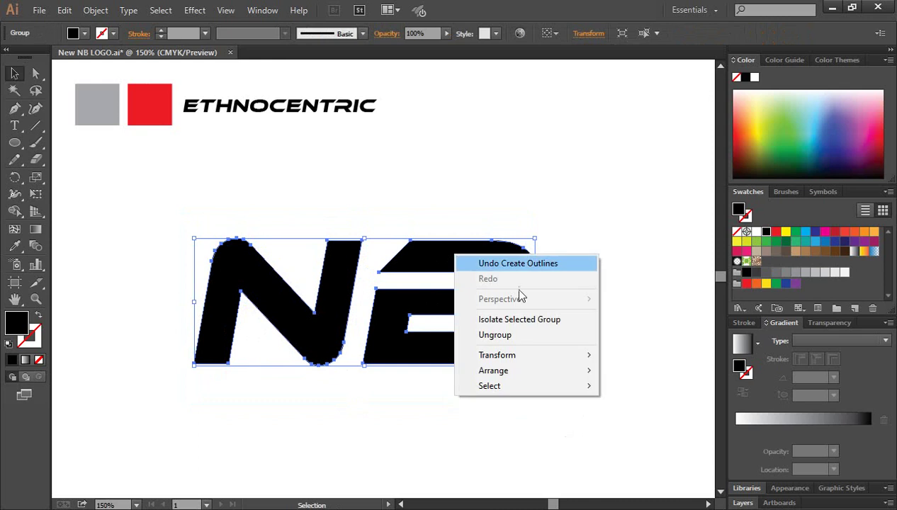
pyautogui.click(495, 335)
# Confirm the N and B select as separate shapes, then zoom in on them.
pyautogui.click(582, 300)
pyautogui.click(370, 273)
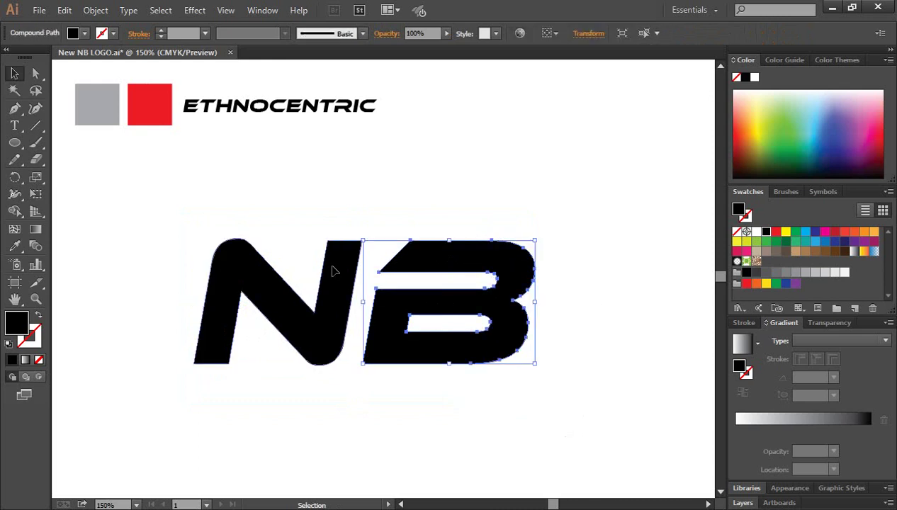
pyautogui.click(335, 271)
pyautogui.click(577, 279)
pyautogui.click(500, 260)
pyautogui.click(356, 398)
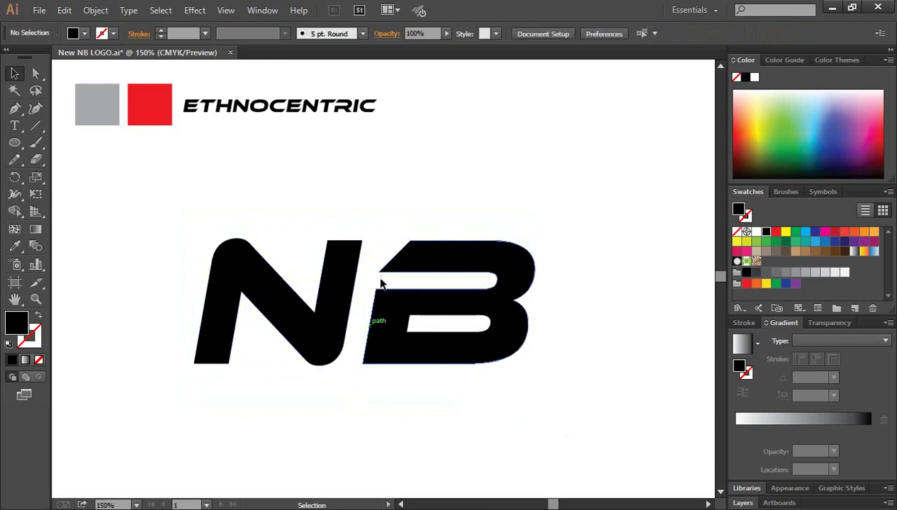
pyautogui.click(380, 283)
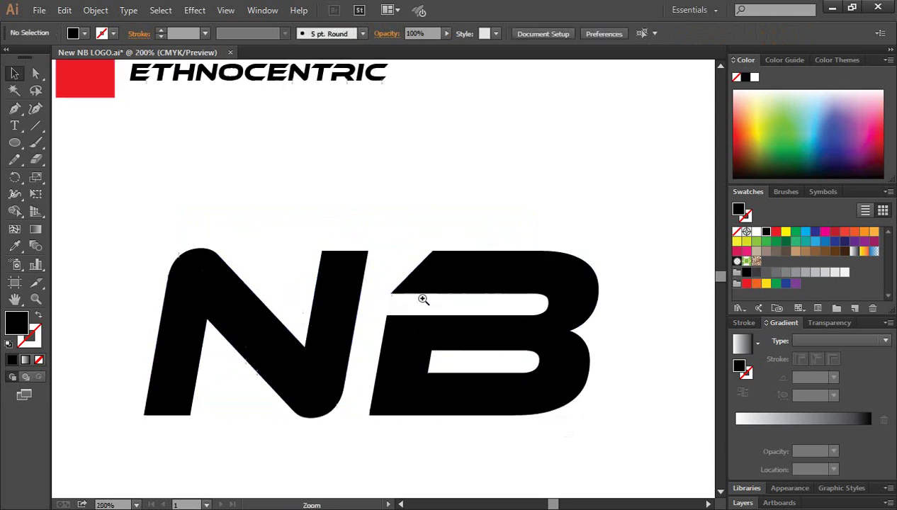
# Draw a rectangle bridging the tops of the N and B.
pyautogui.click(14, 142)
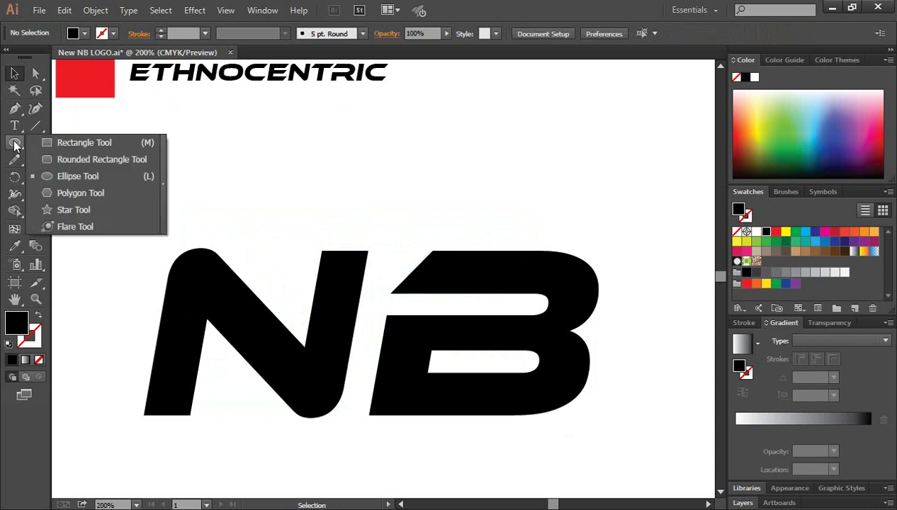
pyautogui.click(65, 142)
pyautogui.scroll(-3, 418, 296)
pyautogui.hotkey('ctrl', '+')
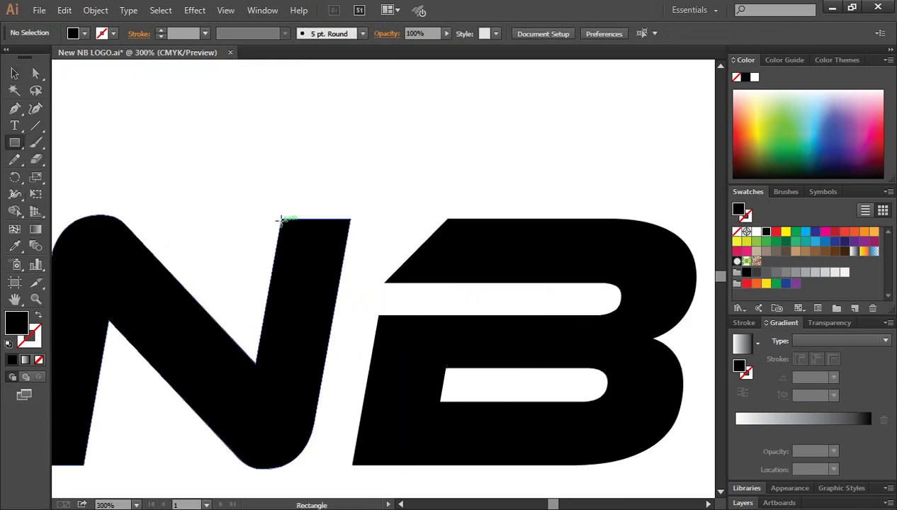
pyautogui.moveTo(281, 219); pyautogui.dragTo(509, 282)
# Merge the N, rectangle and B into one shape with Shape Builder.
pyautogui.click(17, 75)
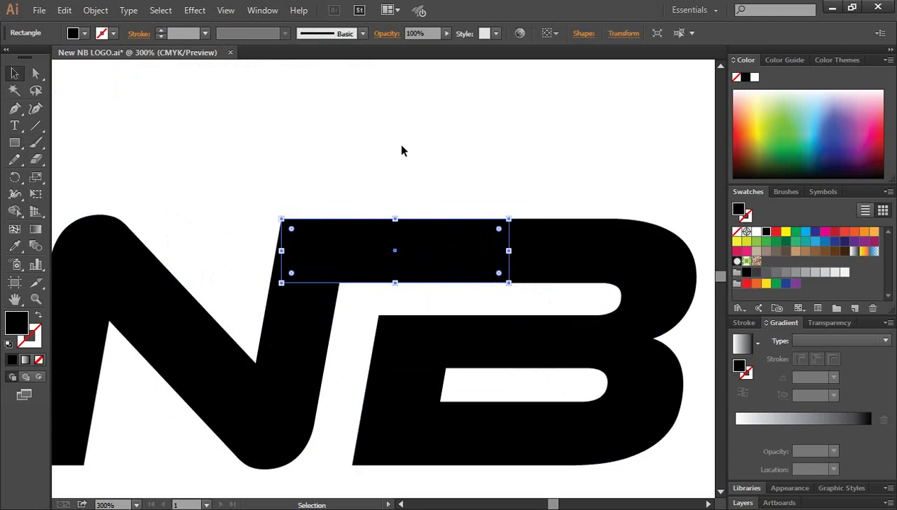
pyautogui.click(556, 216)
pyautogui.moveTo(216, 163); pyautogui.dragTo(536, 379)
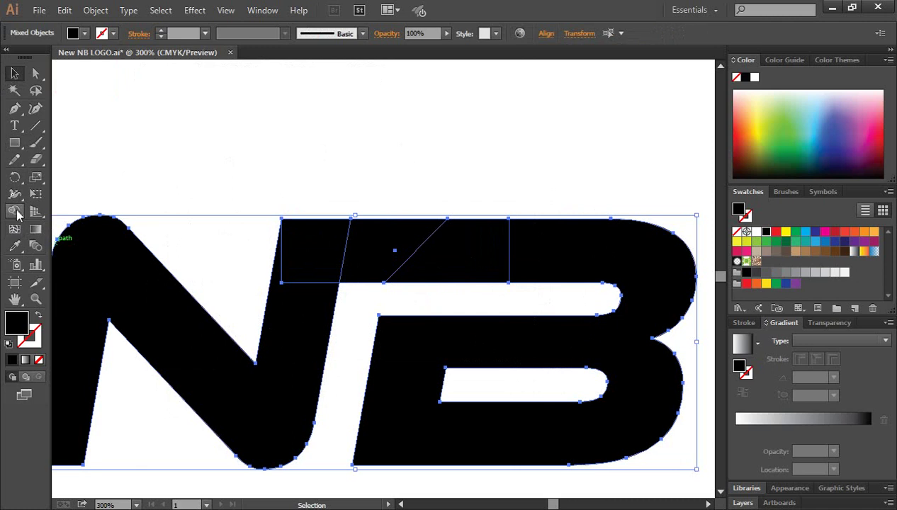
pyautogui.click(14, 211)
pyautogui.moveTo(284, 312); pyautogui.dragTo(573, 274)
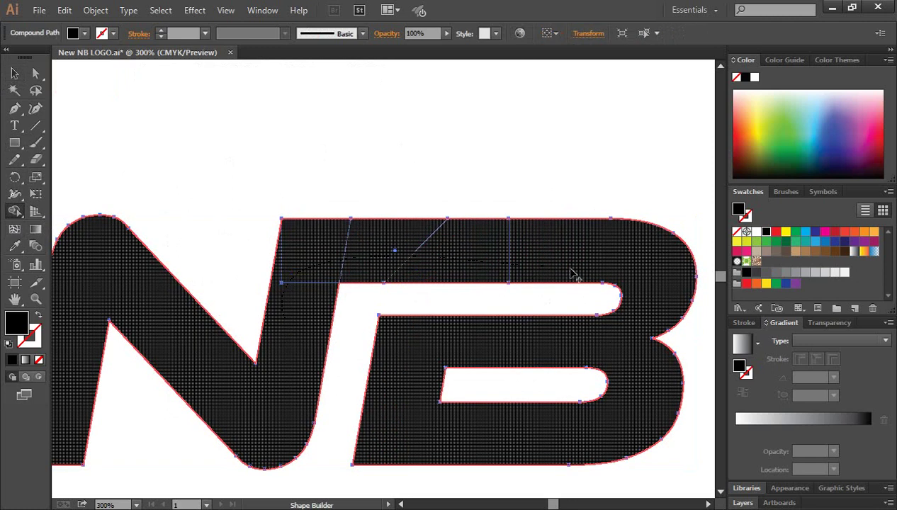
# Round the outer top-left corner and the inner corner below the top bar.
pyautogui.click(15, 73)
pyautogui.click(126, 84)
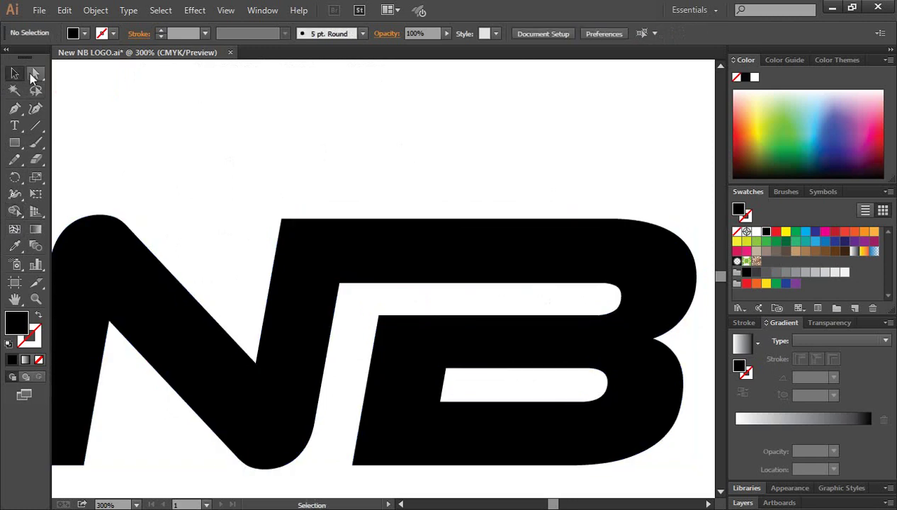
pyautogui.click(37, 74)
pyautogui.hotkey('ctrl', '+')
pyautogui.scroll(-2, 389, 262)
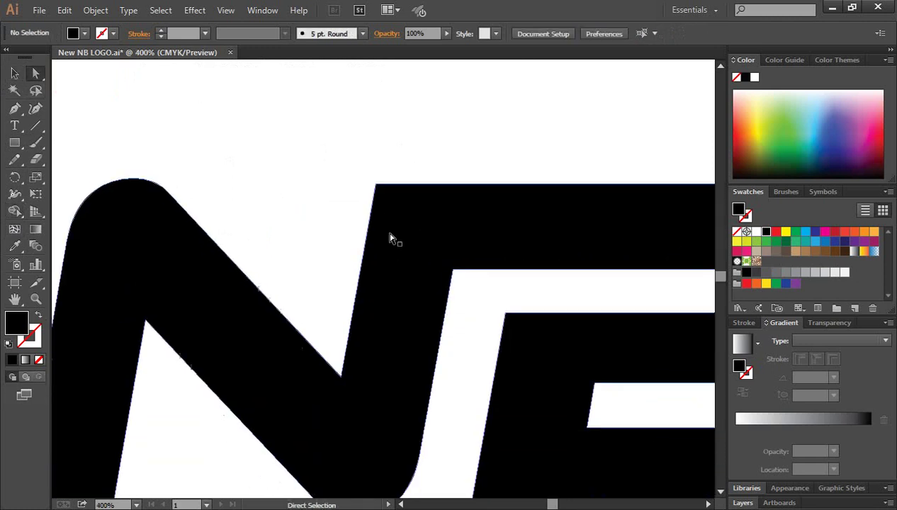
pyautogui.click(376, 184)
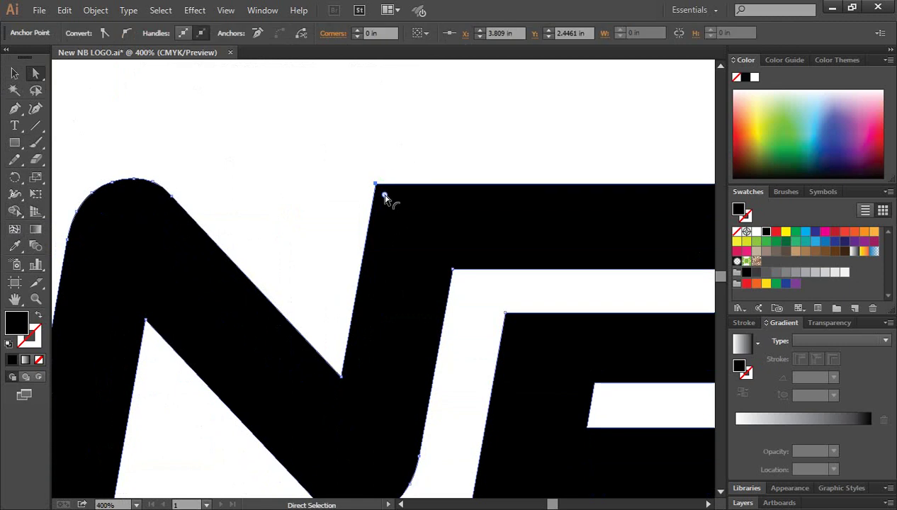
pyautogui.moveTo(383, 196); pyautogui.dragTo(398, 211)
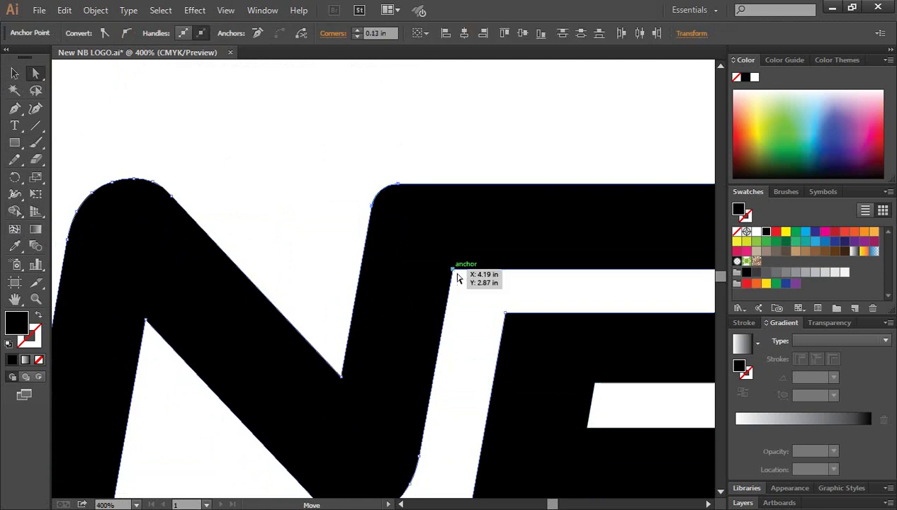
pyautogui.click(453, 270)
pyautogui.moveTo(462, 281); pyautogui.dragTo(474, 296)
pyautogui.click(327, 201)
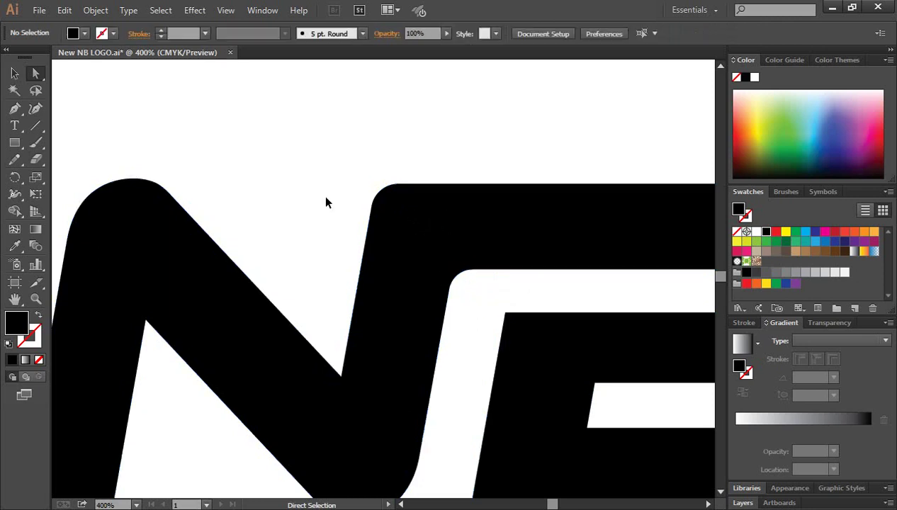
pyautogui.hotkey('ctrl', '-')
pyautogui.hotkey('ctrl', '-')
# Draw a 45° cut line across the N–B join and split off the B in black.
pyautogui.press('a')
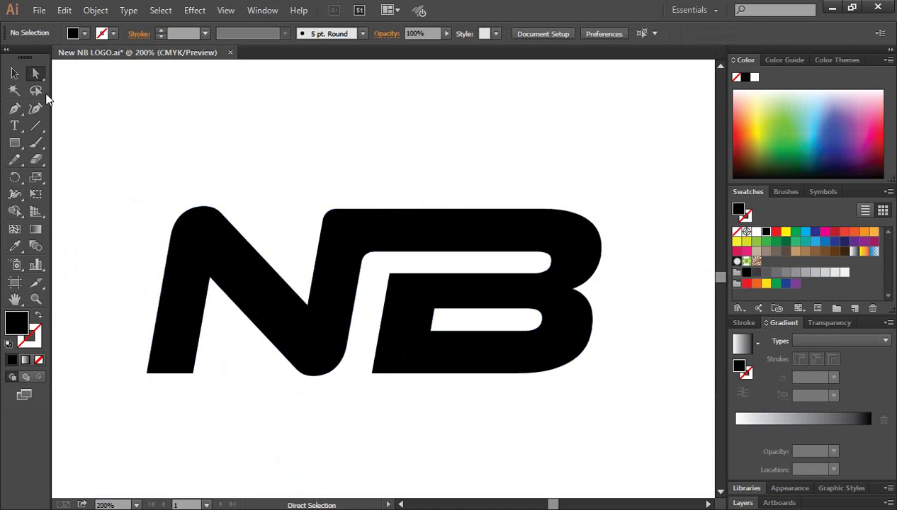
pyautogui.click(35, 127)
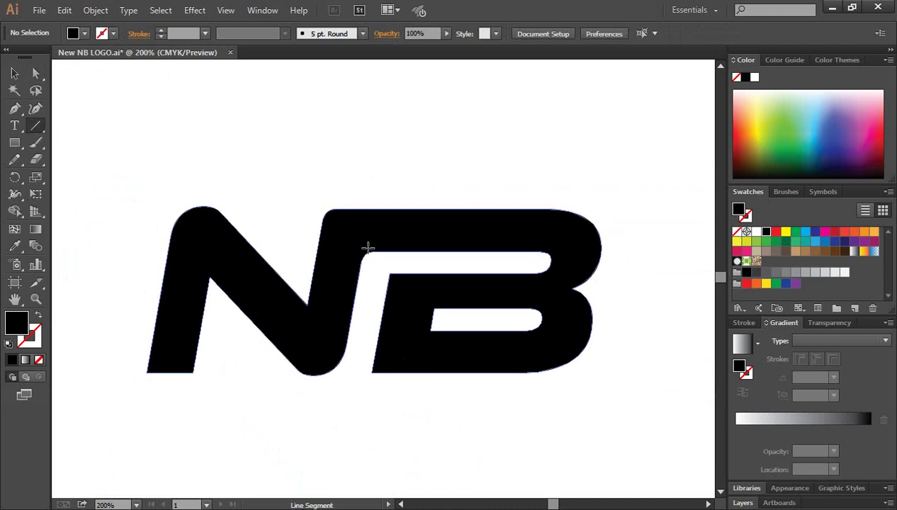
pyautogui.moveTo(369, 258); pyautogui.dragTo(436, 192)
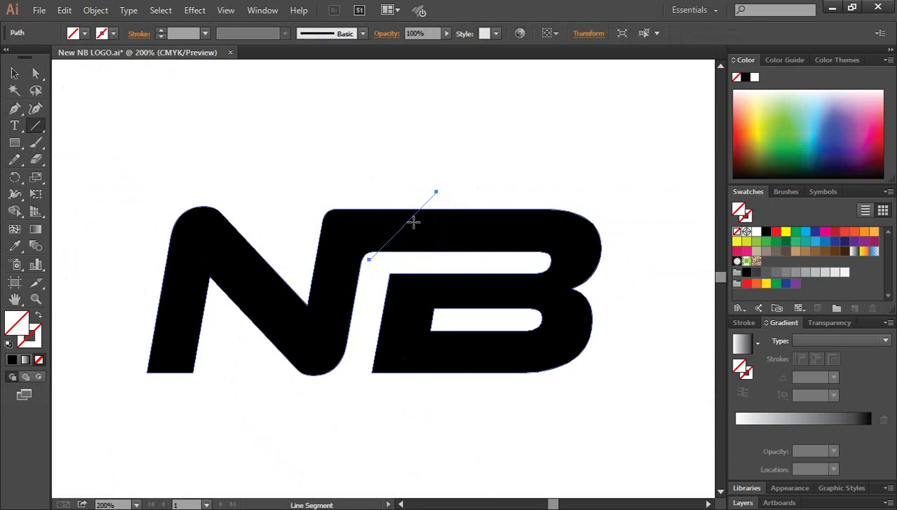
pyautogui.click(14, 73)
pyautogui.moveTo(314, 165); pyautogui.dragTo(473, 321)
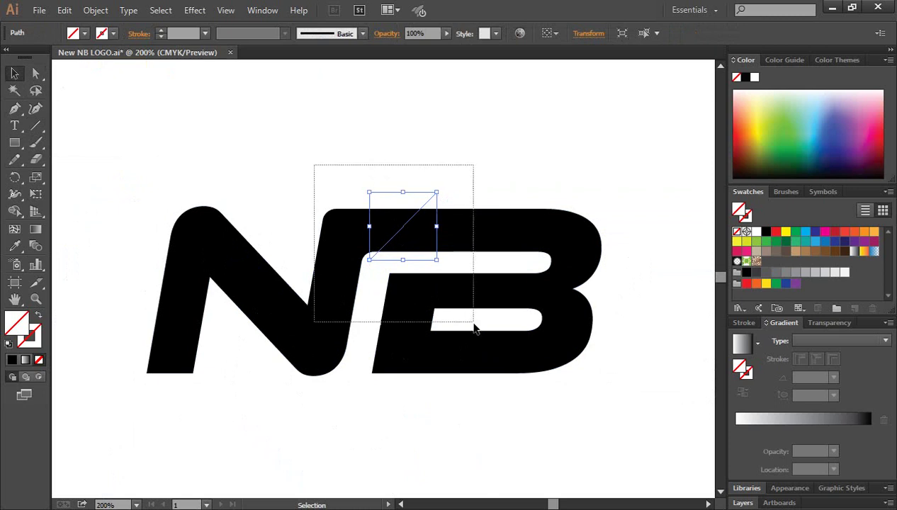
pyautogui.click(15, 211)
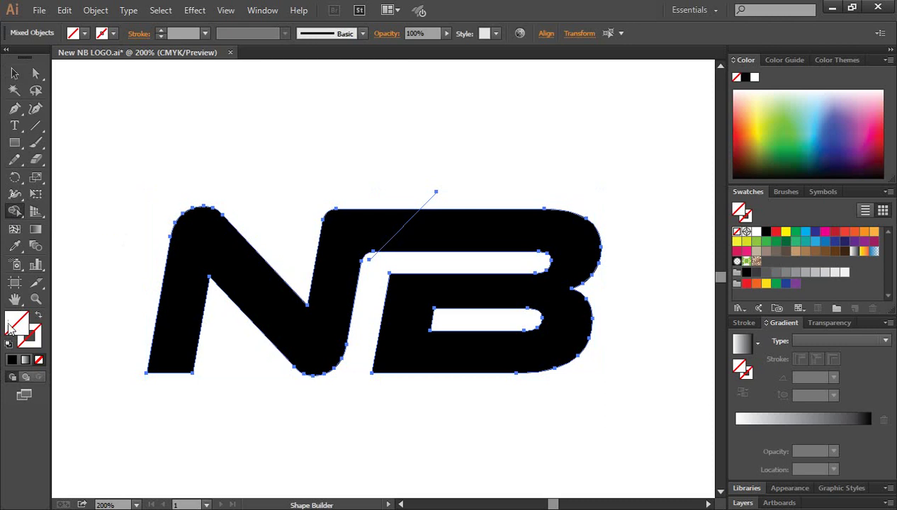
pyautogui.click(765, 234)
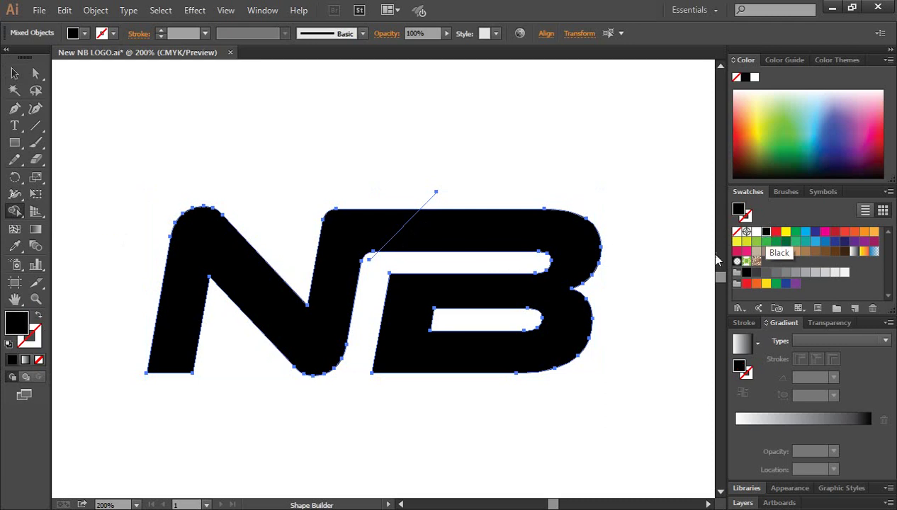
pyautogui.click(401, 244)
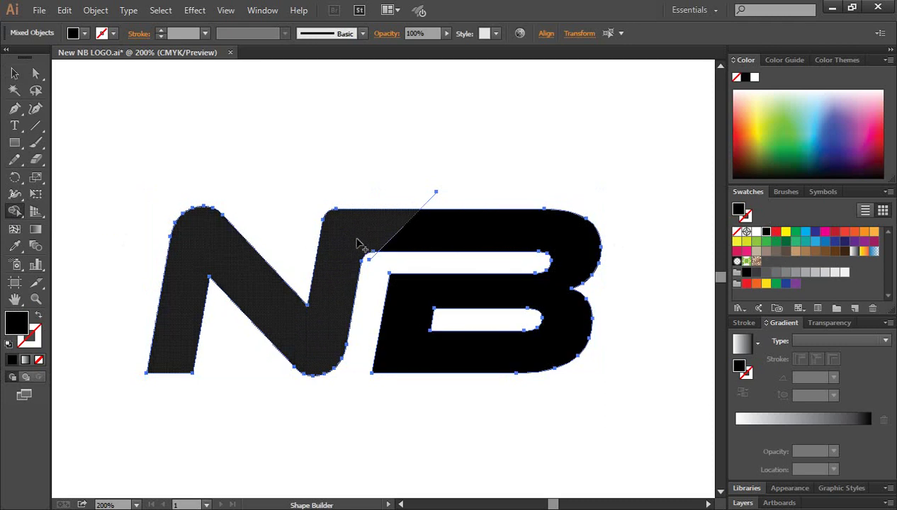
# Delete the leftover sliver above the B and fill the N red.
pyautogui.click(14, 74)
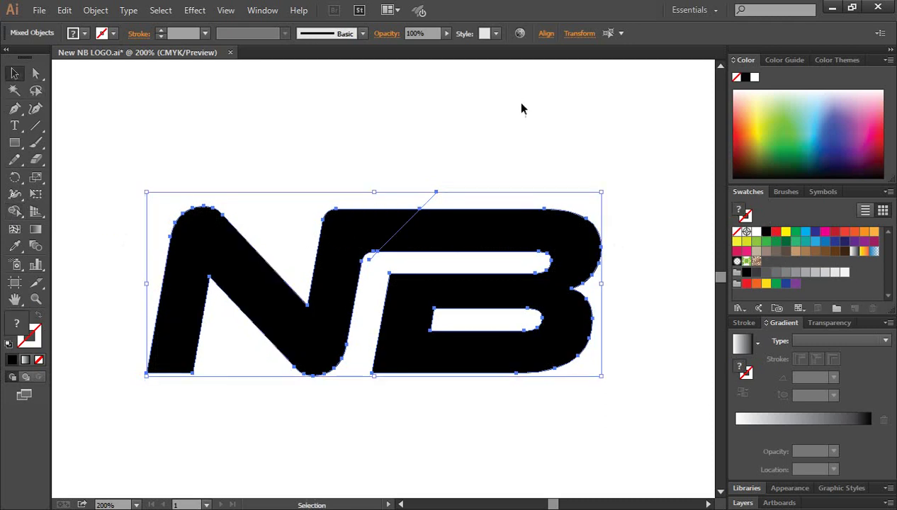
pyautogui.click(515, 101)
pyautogui.click(432, 202)
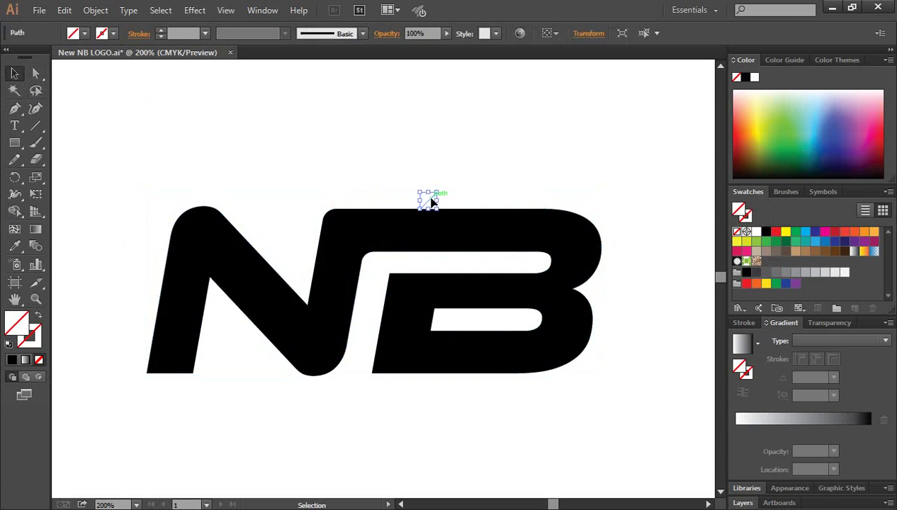
pyautogui.press('Delete')
pyautogui.click(352, 241)
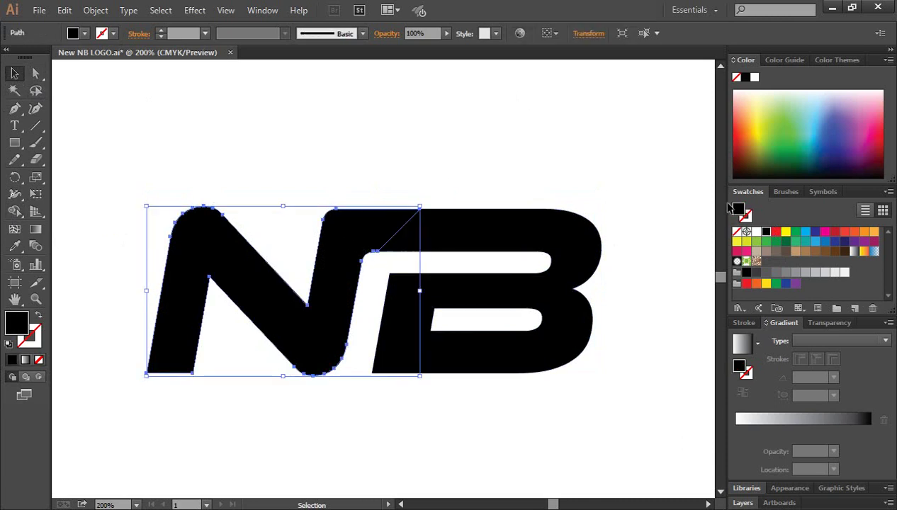
pyautogui.click(775, 232)
pyautogui.click(592, 182)
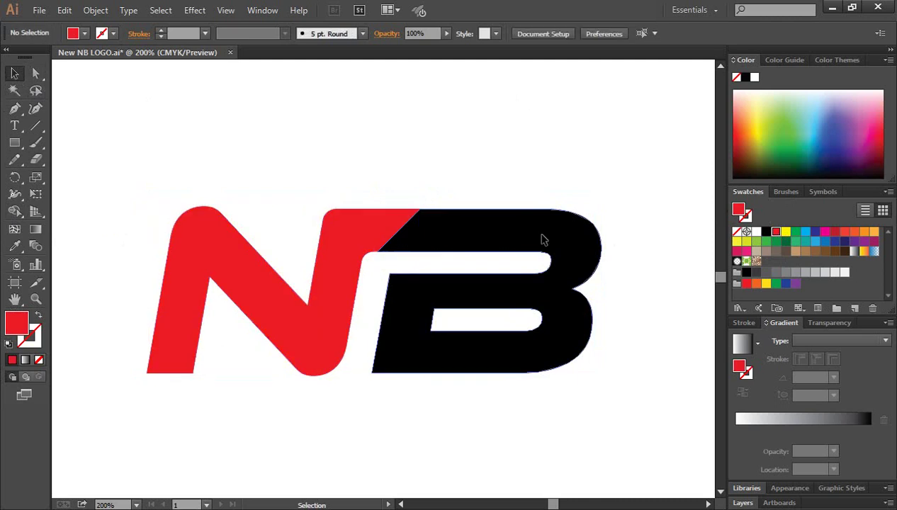
# Give the B the grey square's colour using the Eyedropper.
pyautogui.click(543, 240)
pyautogui.hotkey('ctrl', '-')
pyautogui.hotkey('ctrl', '-')
pyautogui.hotkey('ctrl', '+')
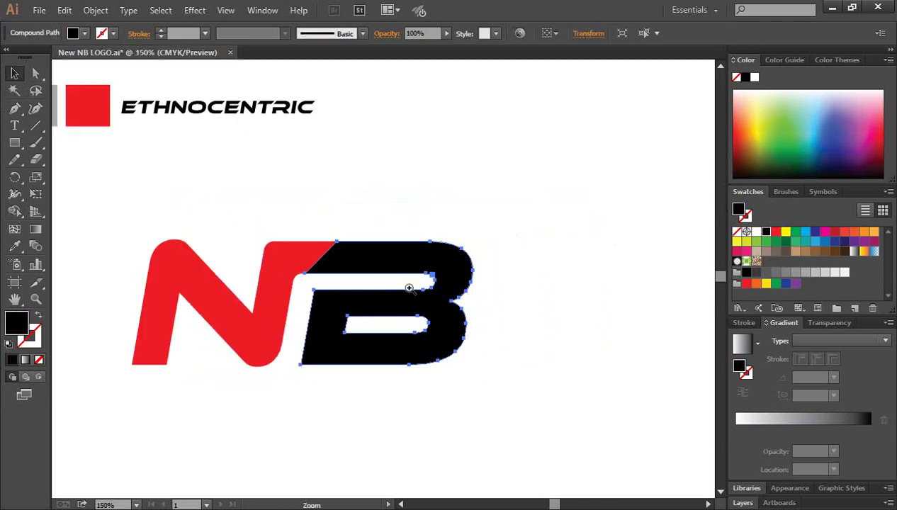
pyautogui.click(409, 288)
pyautogui.moveTo(396, 280); pyautogui.dragTo(505, 279)
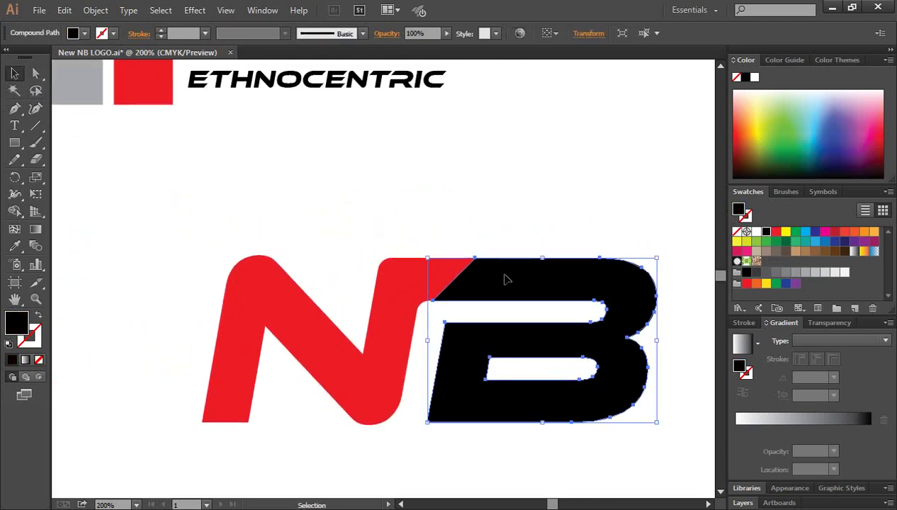
pyautogui.click(14, 246)
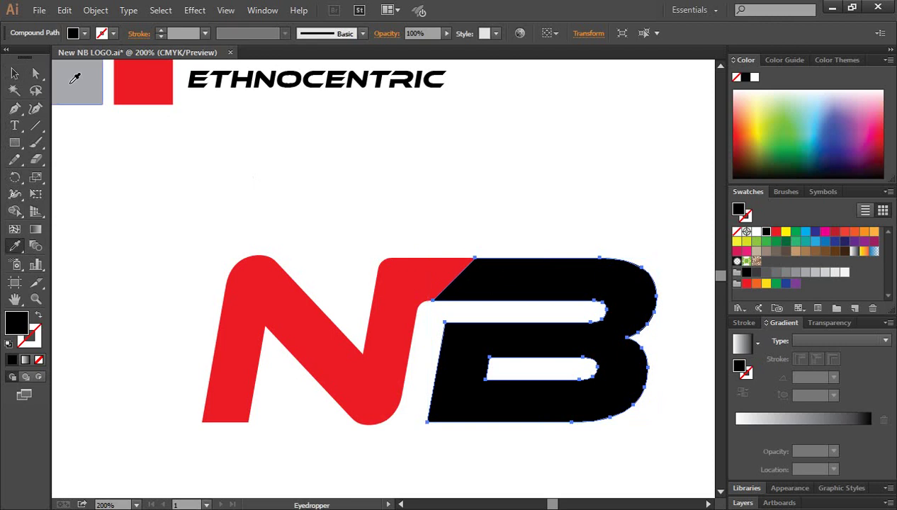
pyautogui.click(74, 78)
pyautogui.click(12, 73)
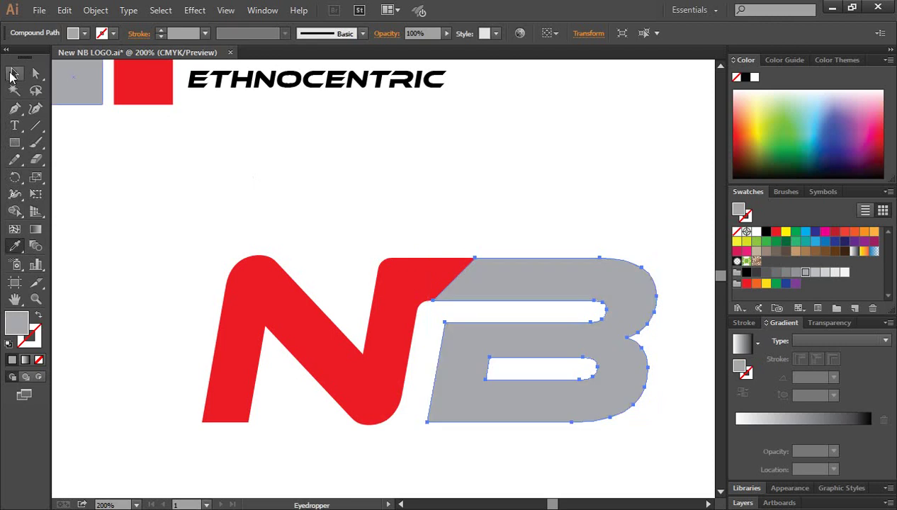
pyautogui.click(281, 170)
pyautogui.hotkey('ctrl', '-')
pyautogui.scroll(-2, 396, 212)
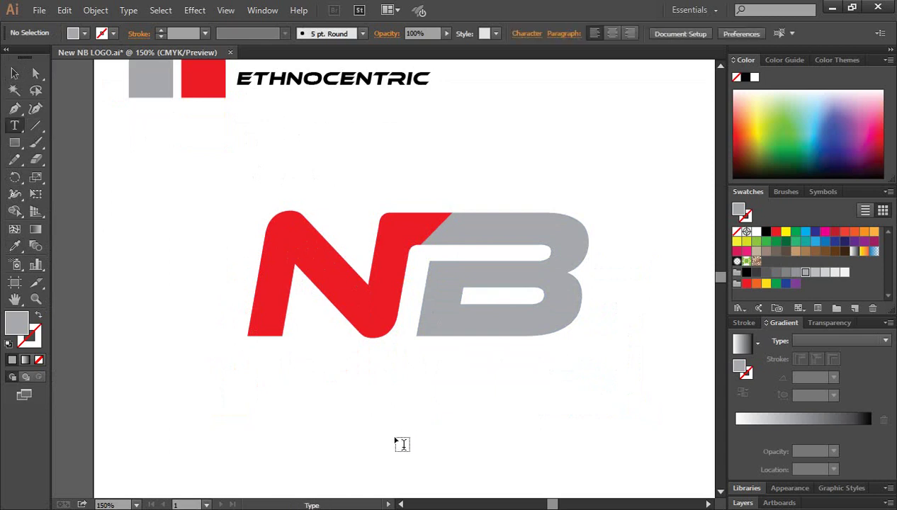
# Type NOGOR BANGLA below the logo and scale it to span the NB width.
pyautogui.scroll(-1, 368, 432)
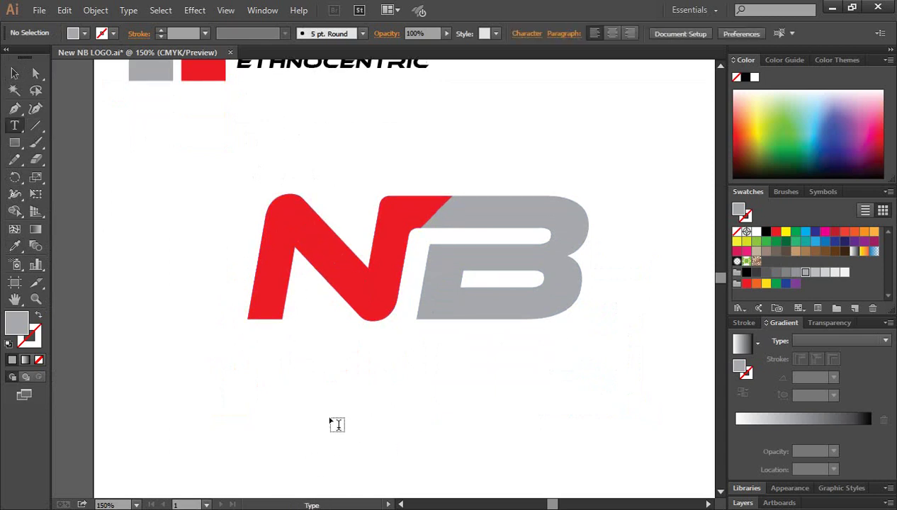
pyautogui.click(397, 430)
pyautogui.write('NOGOR BANG')
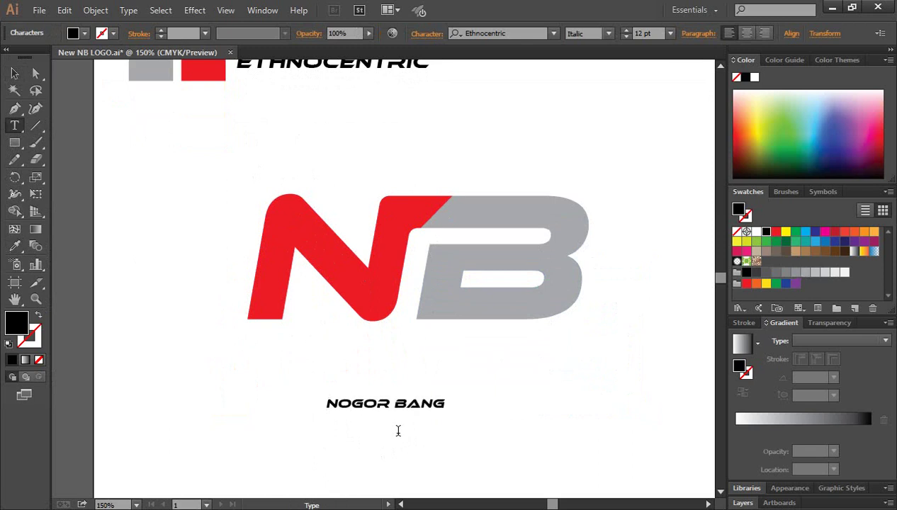
pyautogui.write('LA')
pyautogui.click(15, 75)
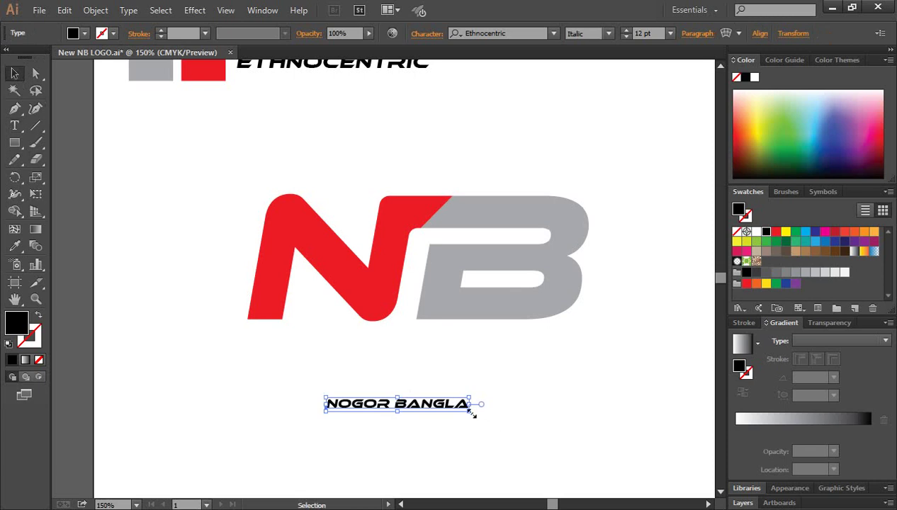
pyautogui.moveTo(473, 415); pyautogui.dragTo(519, 418)
pyautogui.moveTo(434, 414); pyautogui.dragTo(399, 345)
pyautogui.moveTo(486, 346); pyautogui.dragTo(545, 358)
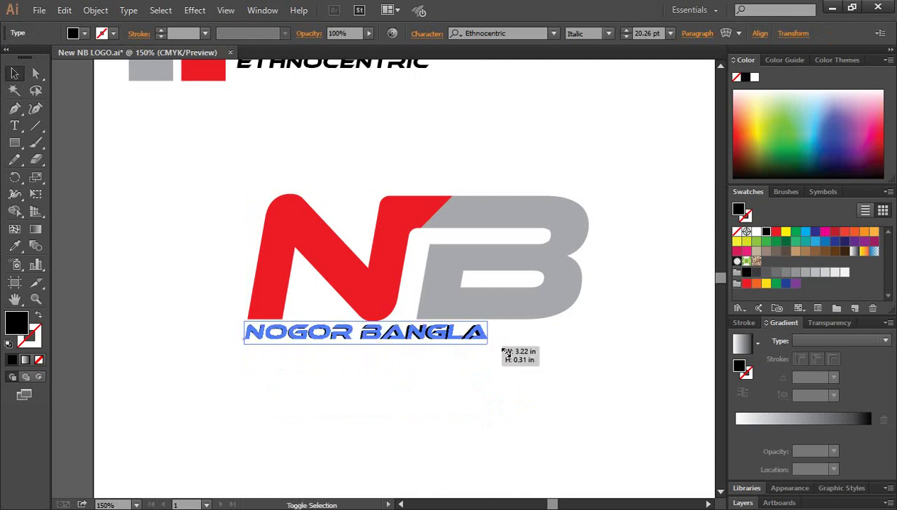
# Highlight the word NOGOR in the tagline.
pyautogui.click(572, 379)
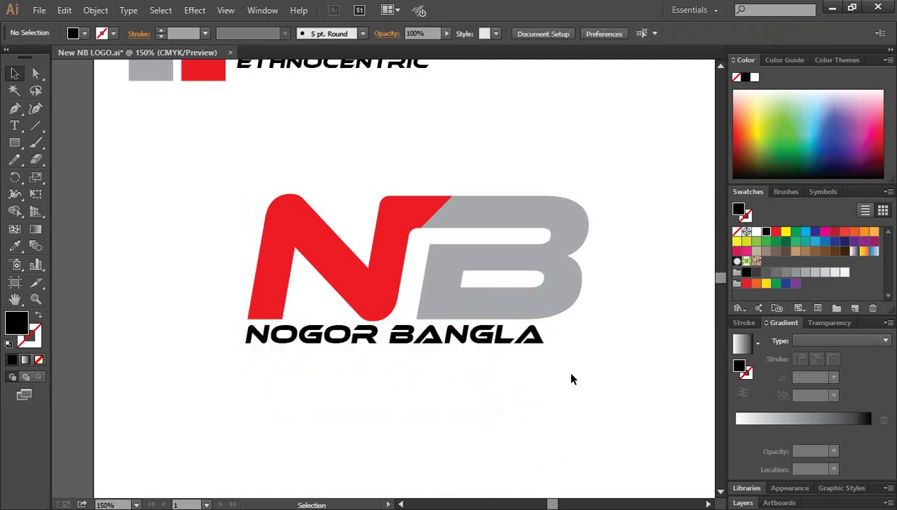
pyautogui.click(14, 126)
pyautogui.moveTo(244, 334); pyautogui.dragTo(269, 334)
pyautogui.moveTo(338, 340); pyautogui.dragTo(367, 342)
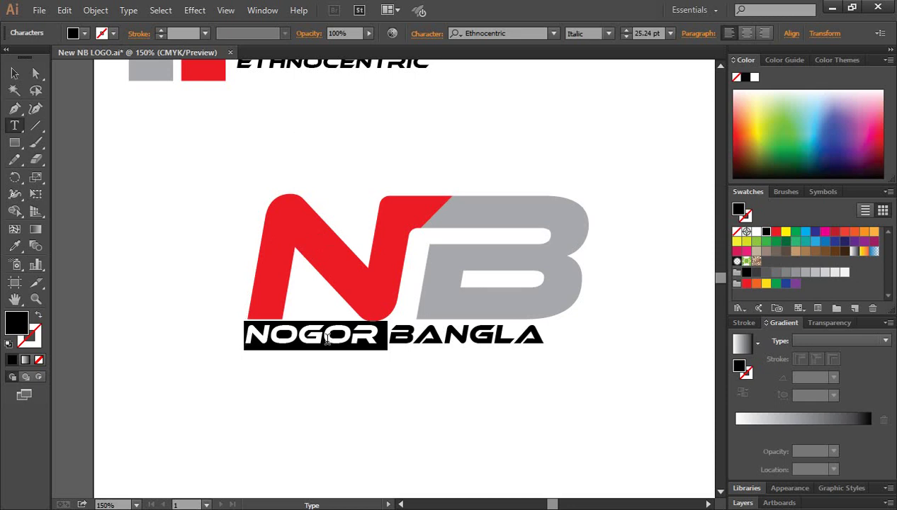
# Fill the word NOGOR with the red swatch.
pyautogui.click(775, 231)
pyautogui.click(14, 73)
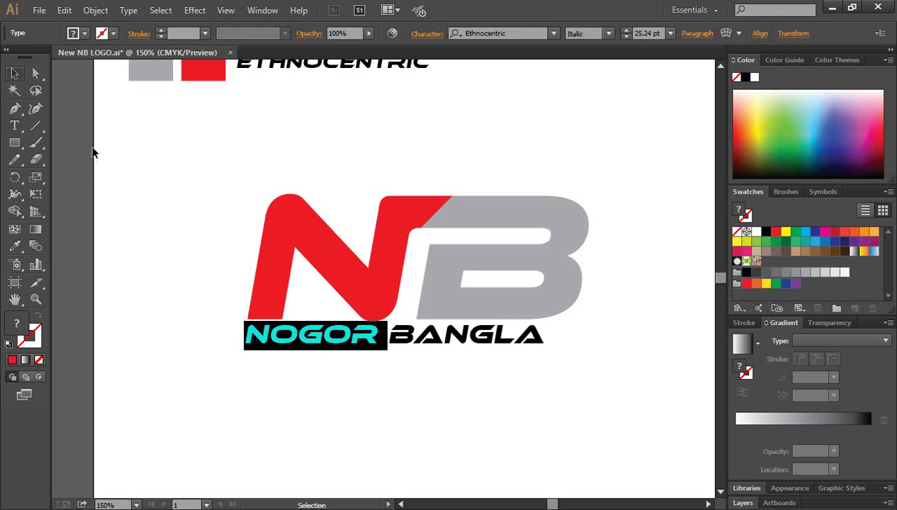
pyautogui.click(92, 152)
# Colour BANGLA with the B's grey using the Eyedropper.
pyautogui.click(14, 125)
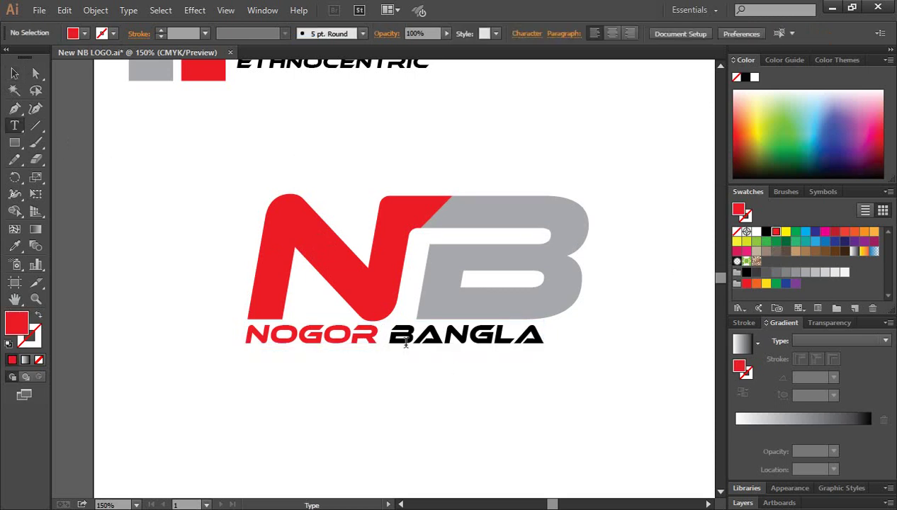
pyautogui.moveTo(388, 334); pyautogui.dragTo(546, 336)
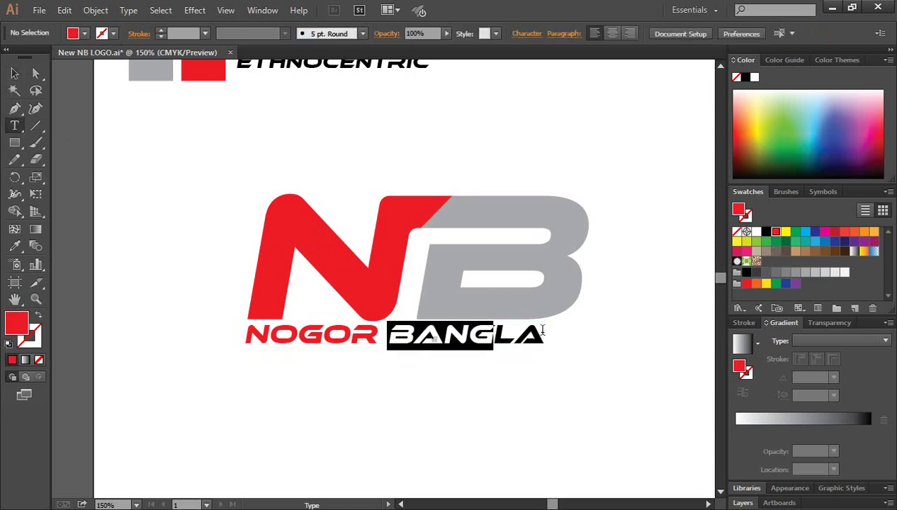
pyautogui.click(14, 246)
pyautogui.click(490, 204)
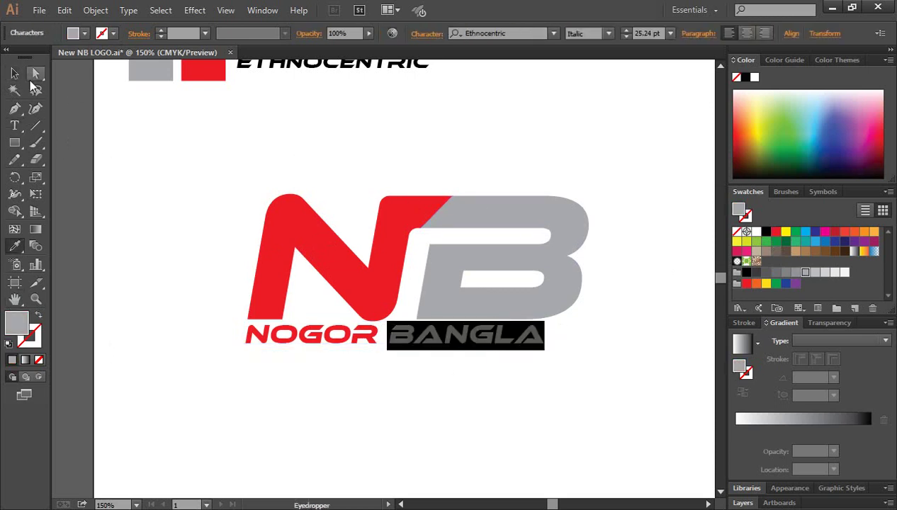
pyautogui.click(15, 73)
pyautogui.click(623, 390)
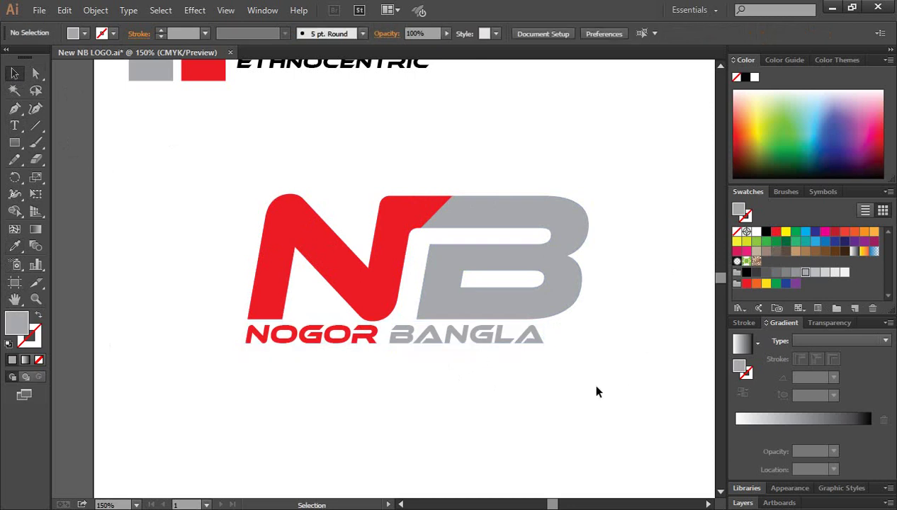
# Draw a circle to the right of the NB logo with the Ellipse tool.
pyautogui.hotkey('ctrl', '-')
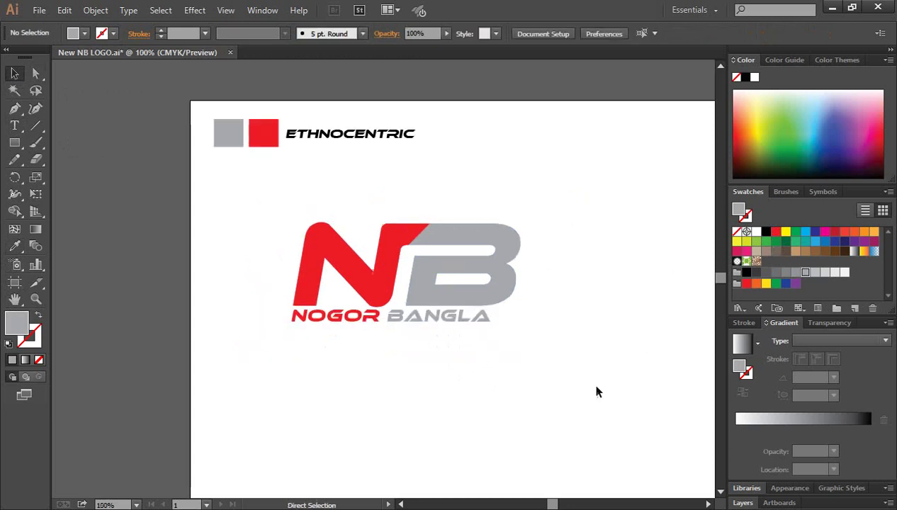
pyautogui.moveTo(592, 366); pyautogui.dragTo(465, 272)
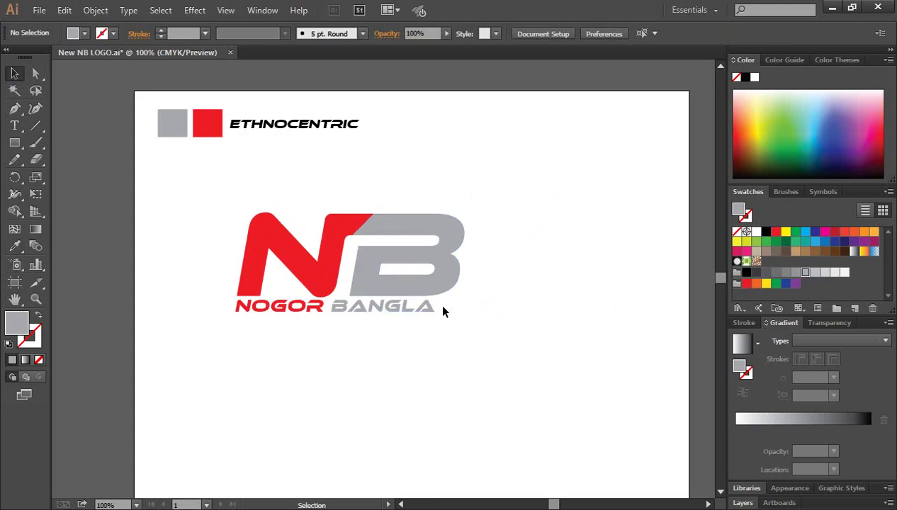
pyautogui.hotkey('ctrl', '+')
pyautogui.moveTo(536, 320); pyautogui.dragTo(491, 269)
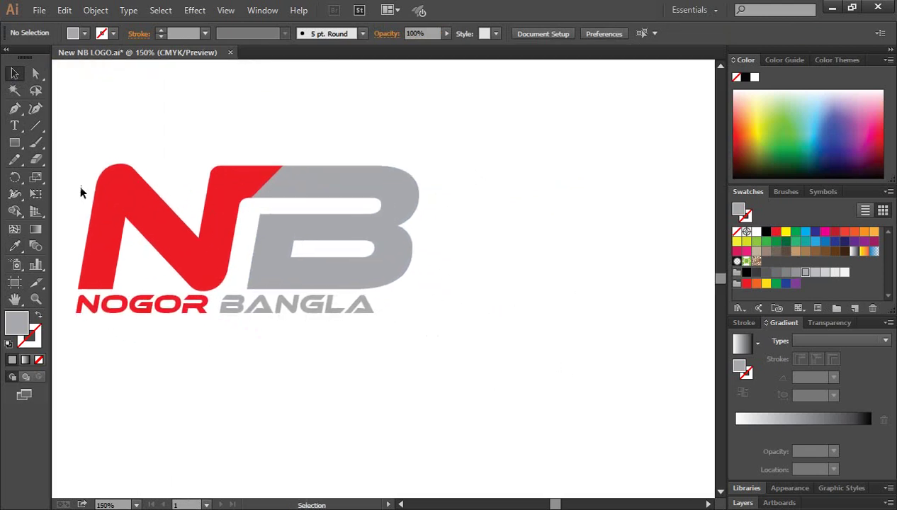
pyautogui.moveTo(14, 142); pyautogui.dragTo(76, 182)
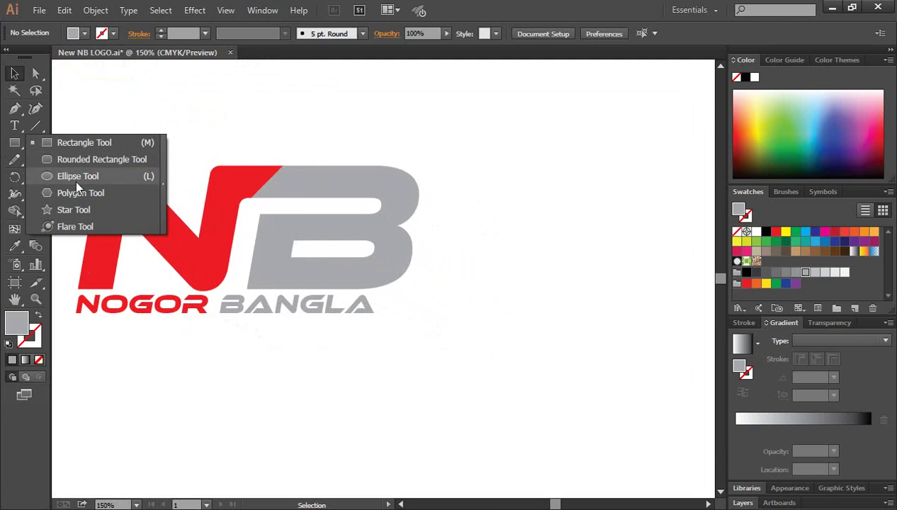
pyautogui.click(78, 176)
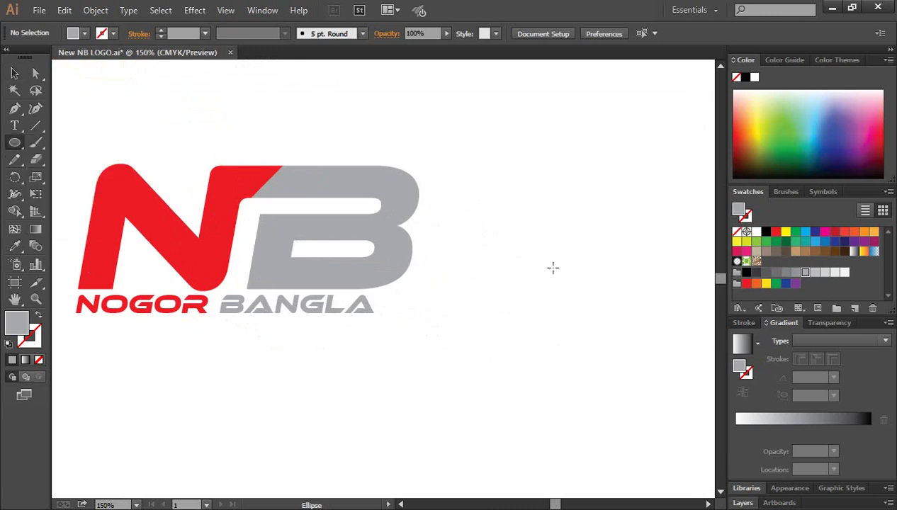
pyautogui.moveTo(552, 267); pyautogui.dragTo(614, 396)
# Move the circle beside the logo and narrow it into a 2.44 × 3.35 in oval.
pyautogui.hotkey('ctrl', '-')
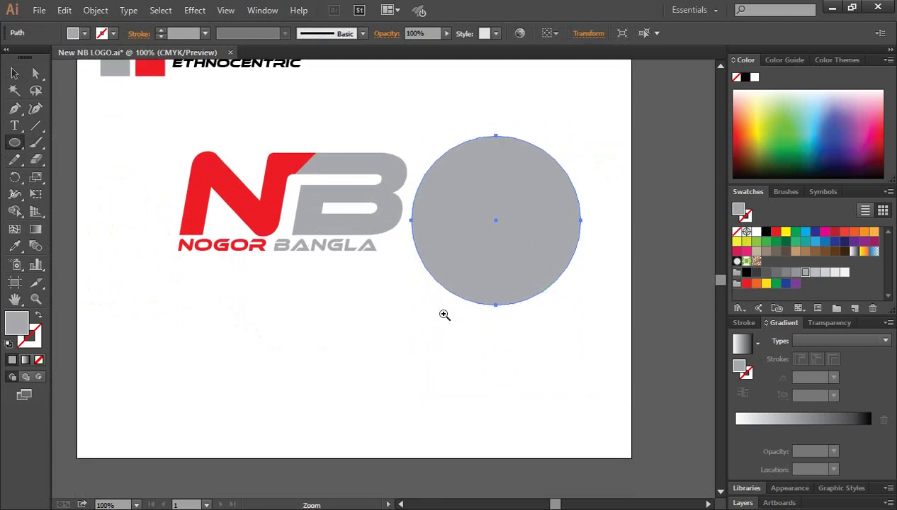
pyautogui.keyDown('ctrl'); pyautogui.click(444, 316); pyautogui.keyUp('ctrl')
pyautogui.click(14, 73)
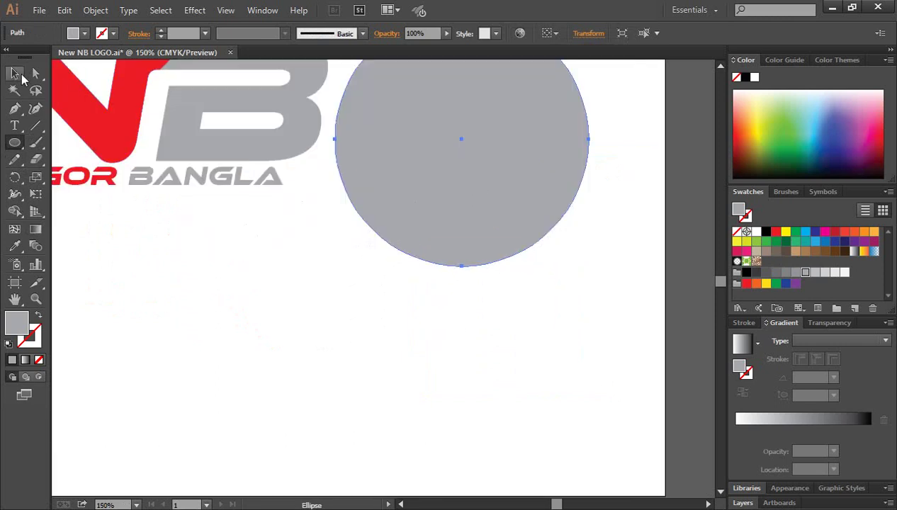
pyautogui.moveTo(515, 237); pyautogui.dragTo(514, 362)
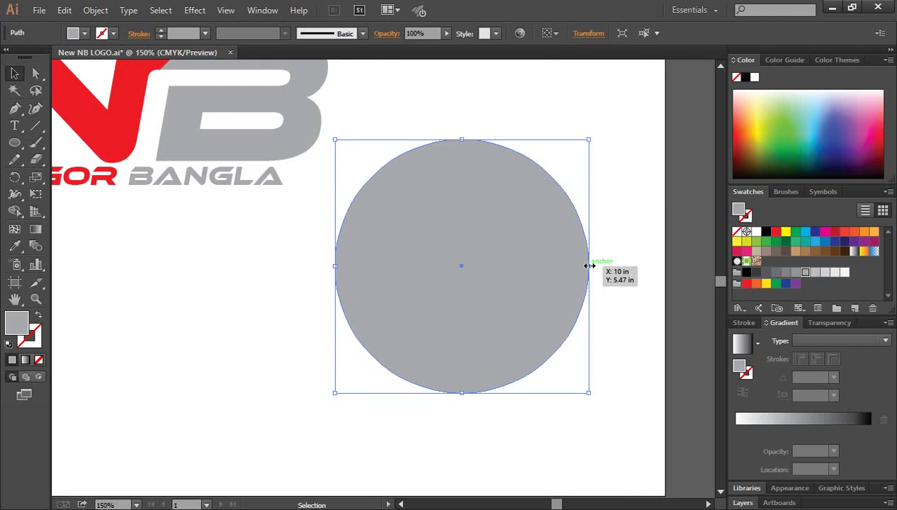
pyautogui.moveTo(588, 266); pyautogui.dragTo(559, 273)
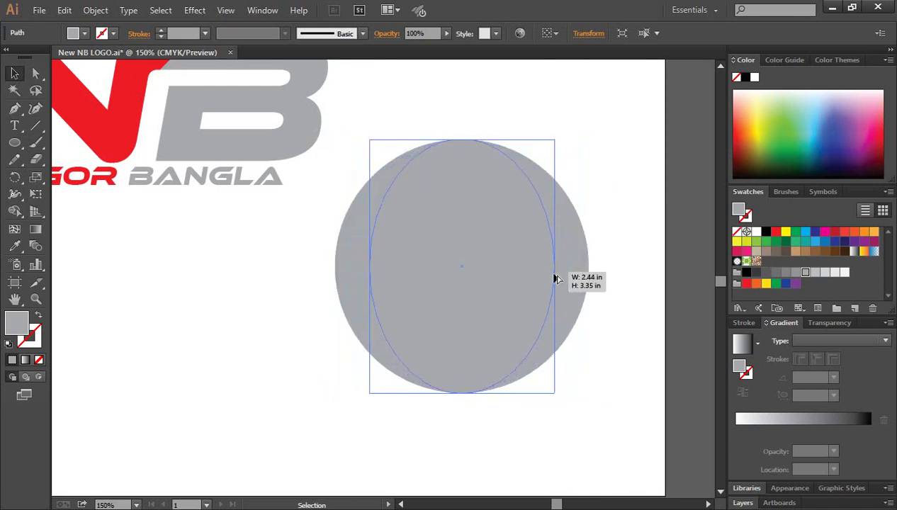
pyautogui.moveTo(558, 274); pyautogui.dragTo(554, 267)
pyautogui.click(574, 292)
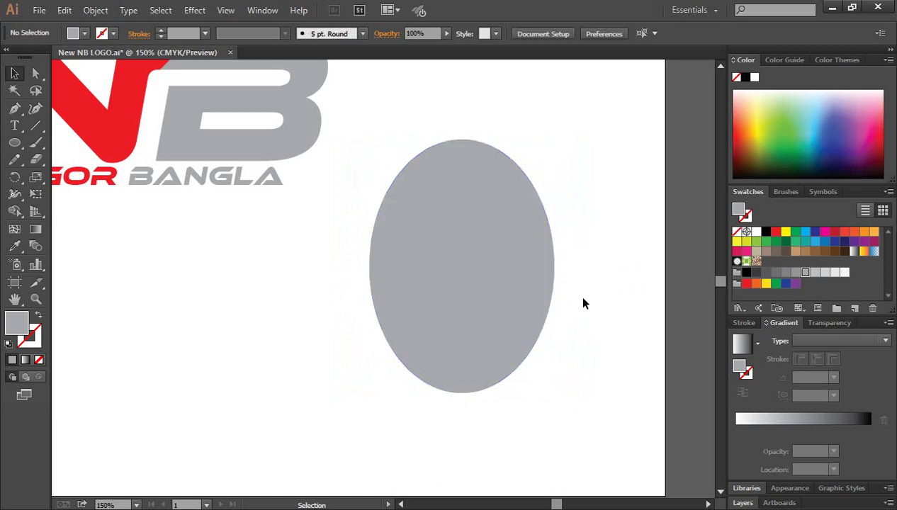
pyautogui.click(442, 249)
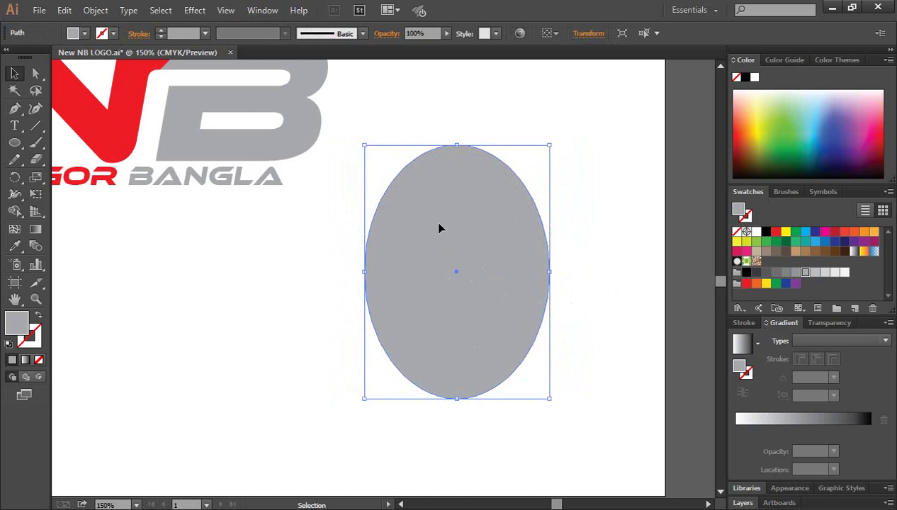
# Apply a 15° horizontal shear to the grey oval via Transform > Shear.
pyautogui.rightClick(438, 222)
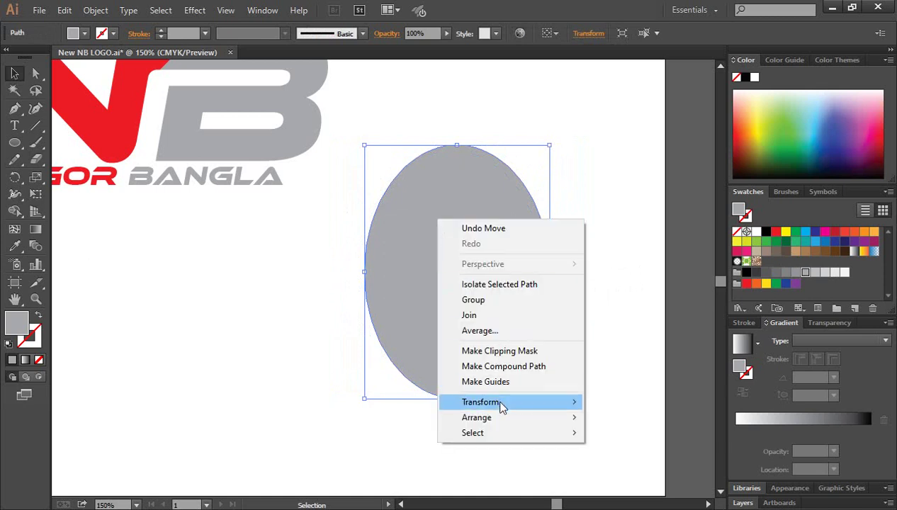
pyautogui.moveTo(489, 401)
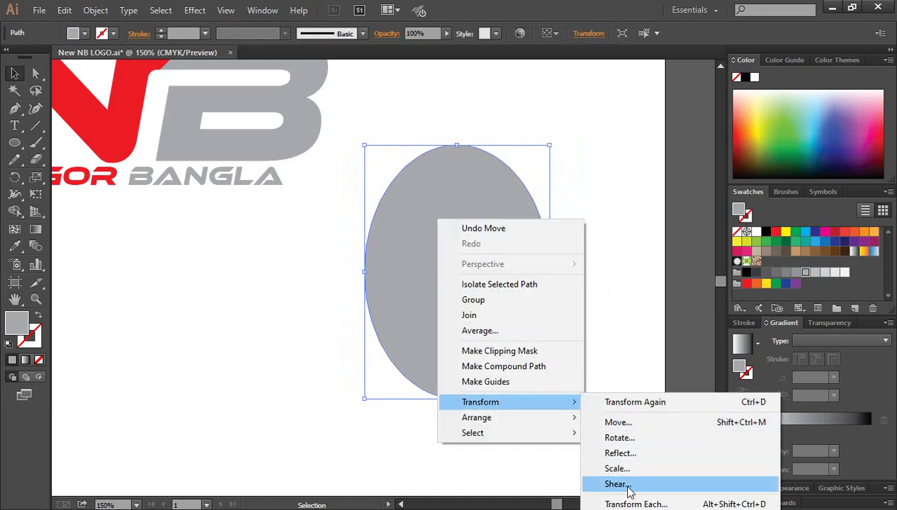
pyautogui.click(629, 484)
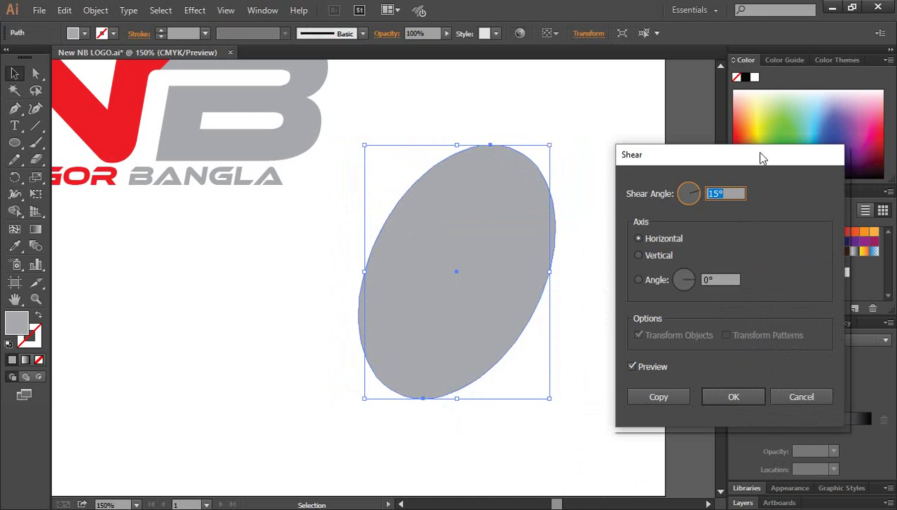
pyautogui.moveTo(761, 156); pyautogui.dragTo(740, 139)
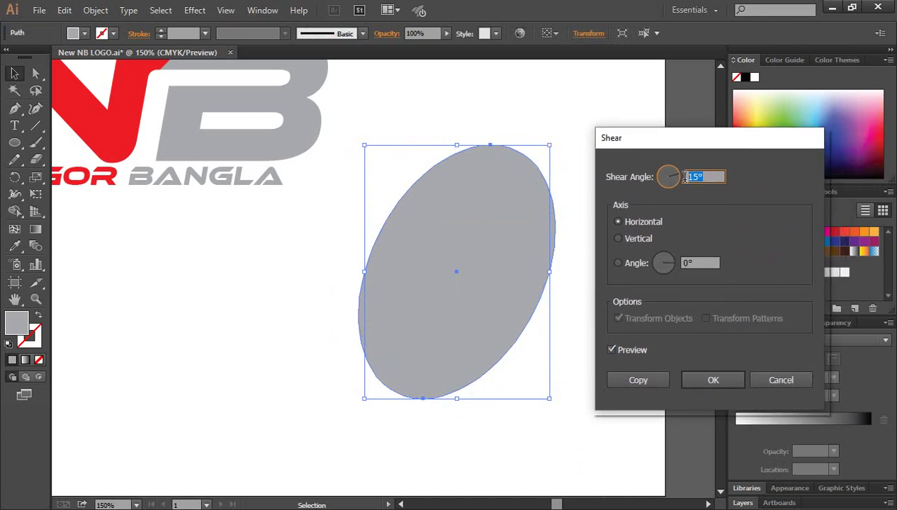
pyautogui.click(698, 383)
pyautogui.click(600, 316)
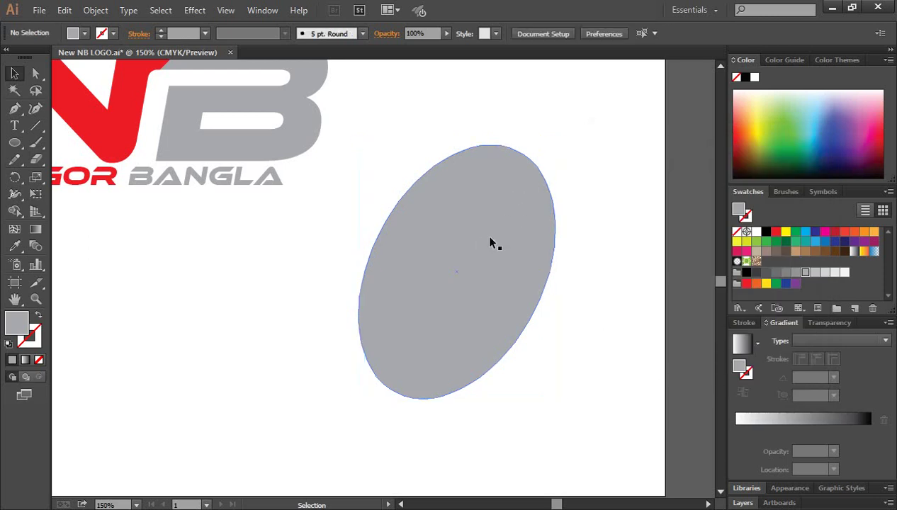
# Fill the slanted oval with black.
pyautogui.click(479, 256)
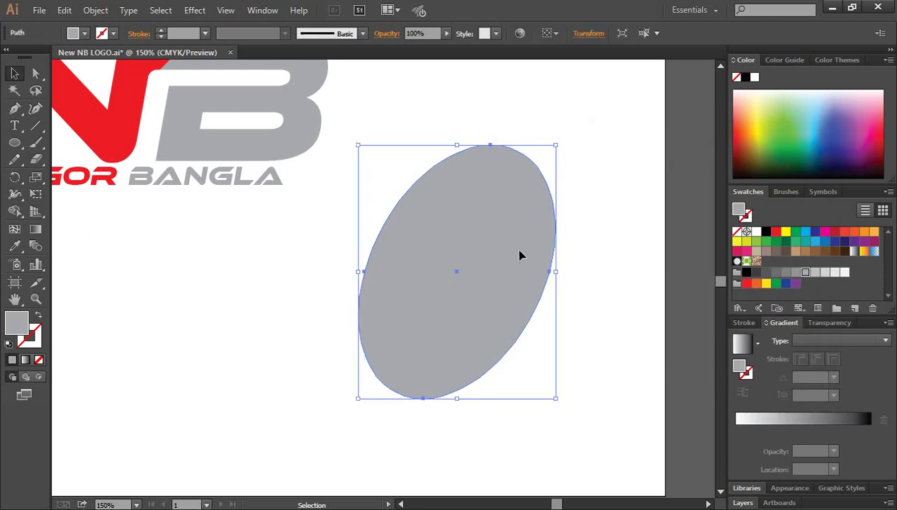
pyautogui.click(765, 232)
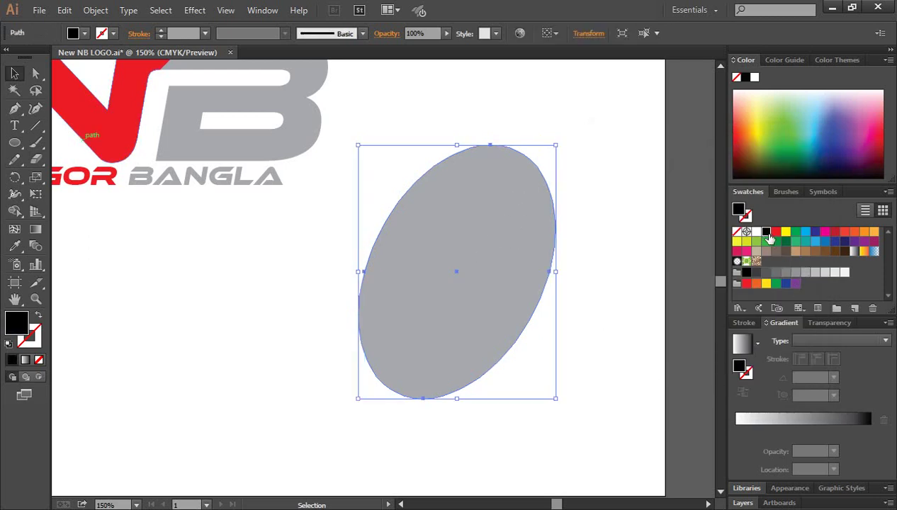
pyautogui.click(603, 287)
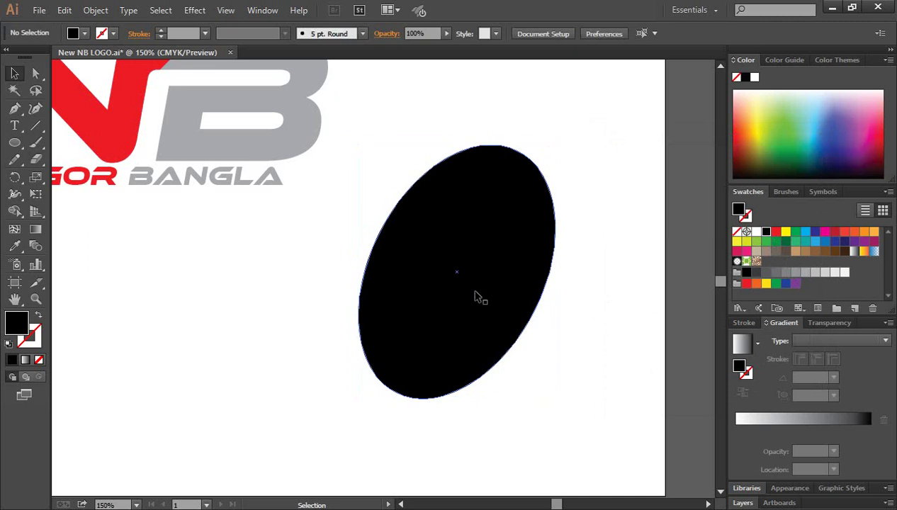
pyautogui.click(476, 295)
pyautogui.click(590, 295)
pyautogui.click(478, 250)
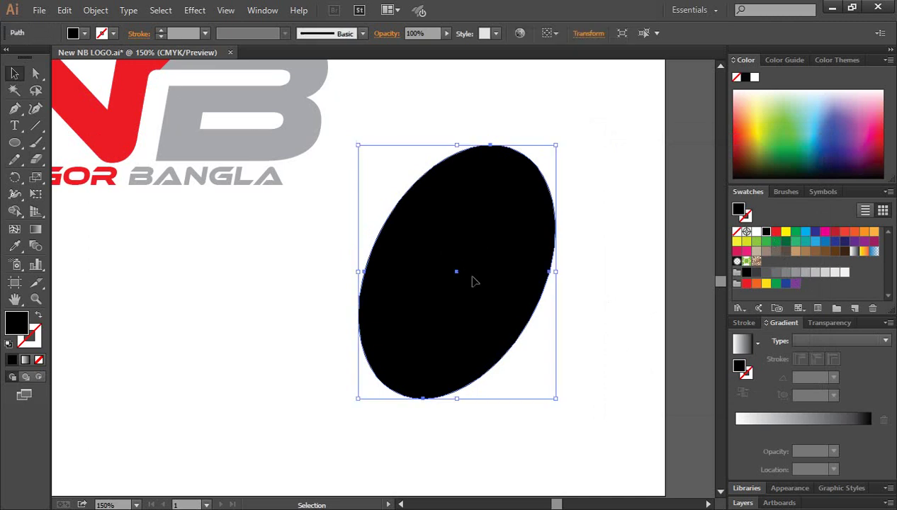
# Paste a copy in front of the black oval and shrink it around its centre to about 2.35 × 3.02 in.
pyautogui.click(65, 10)
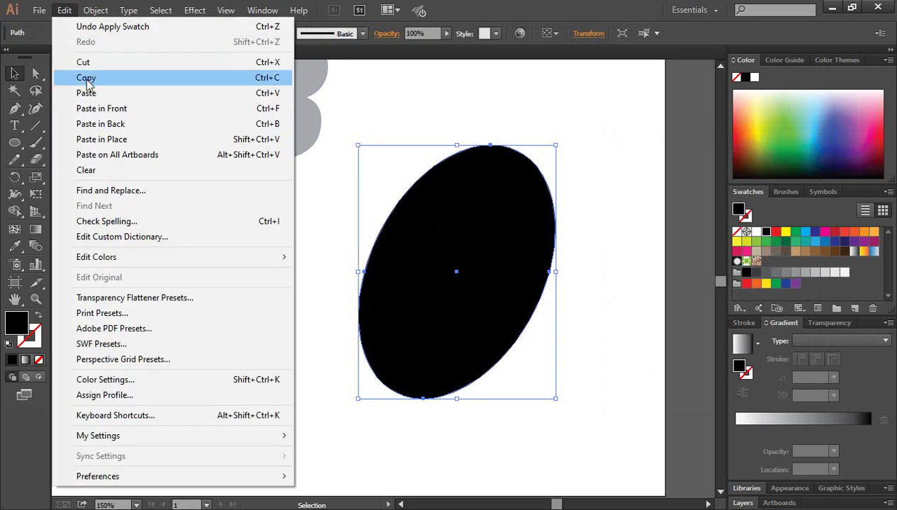
pyautogui.click(69, 76)
pyautogui.click(65, 11)
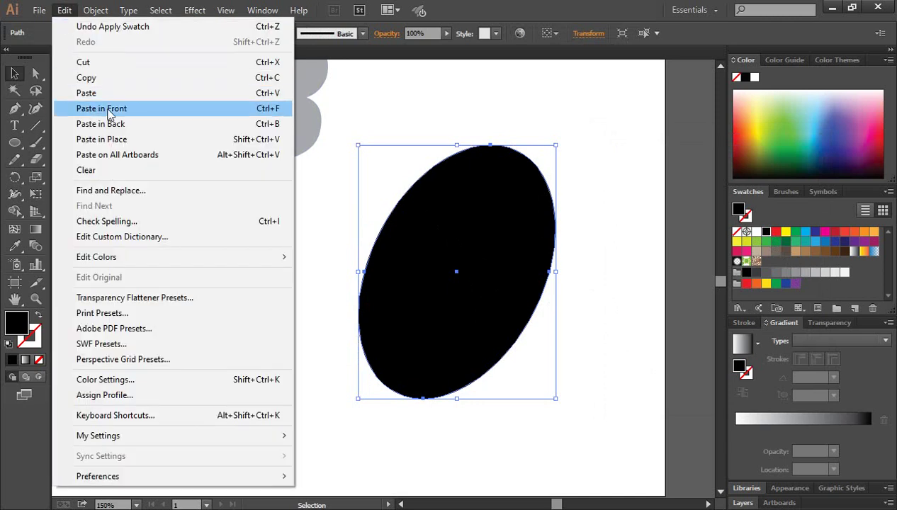
pyautogui.click(107, 107)
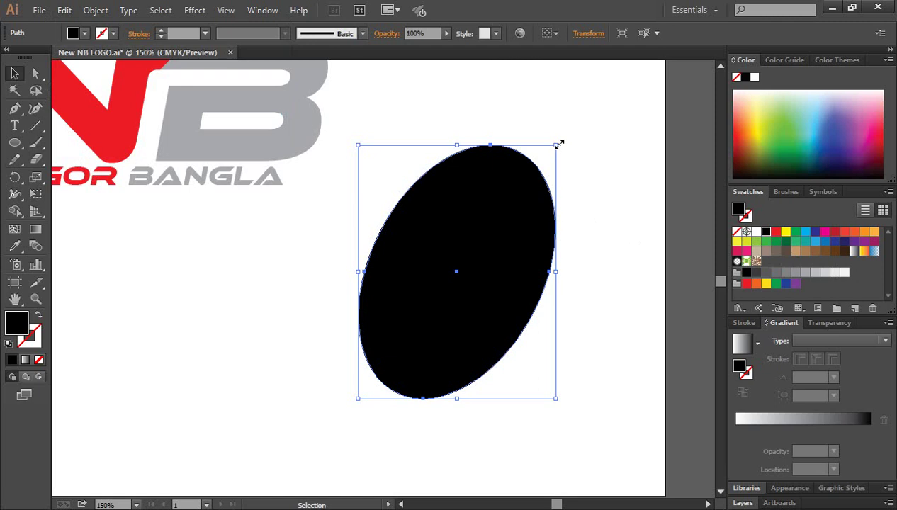
pyautogui.moveTo(557, 145); pyautogui.dragTo(547, 162)
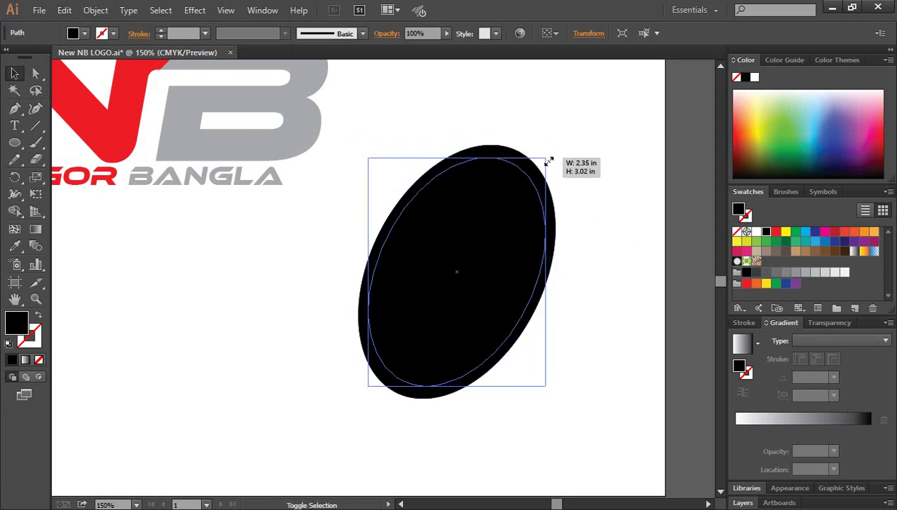
pyautogui.moveTo(546, 163); pyautogui.dragTo(536, 170)
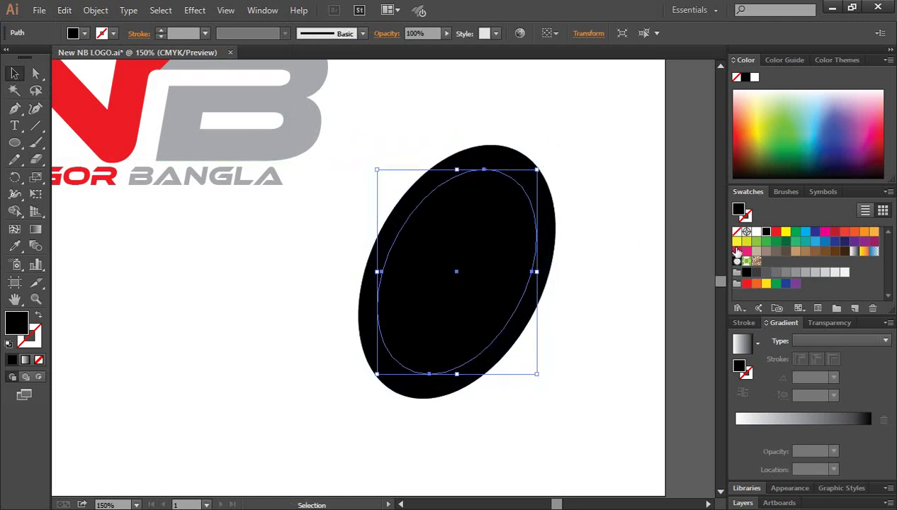
# Colour the inner oval red and stretch it wider and taller toward the upper left.
pyautogui.click(775, 232)
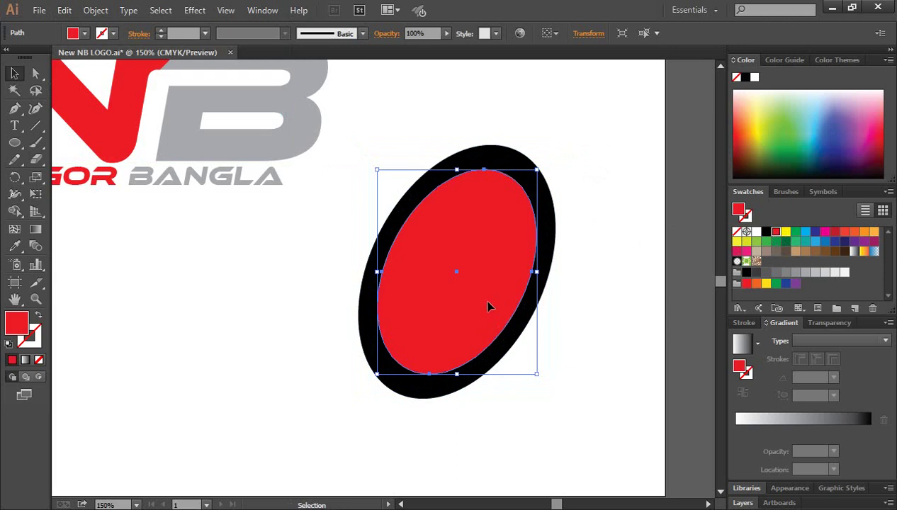
pyautogui.moveTo(487, 301); pyautogui.dragTo(484, 301)
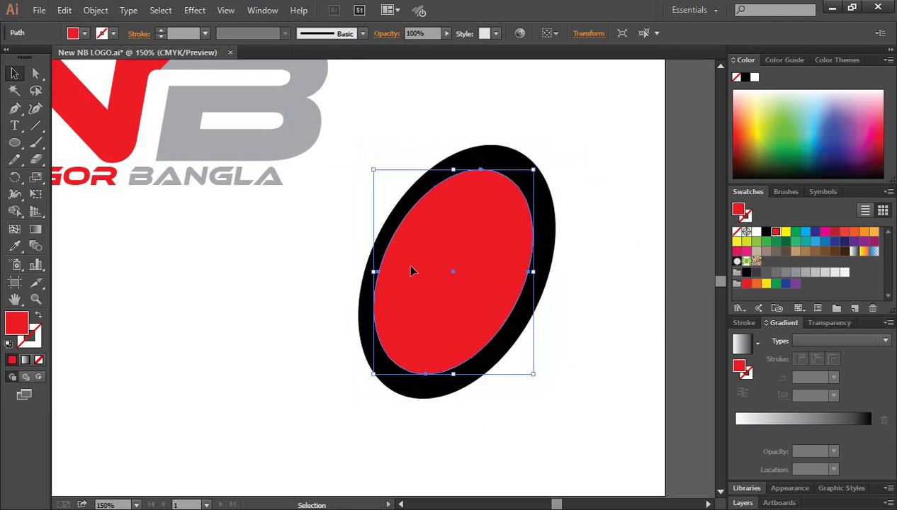
pyautogui.moveTo(374, 271); pyautogui.dragTo(355, 272)
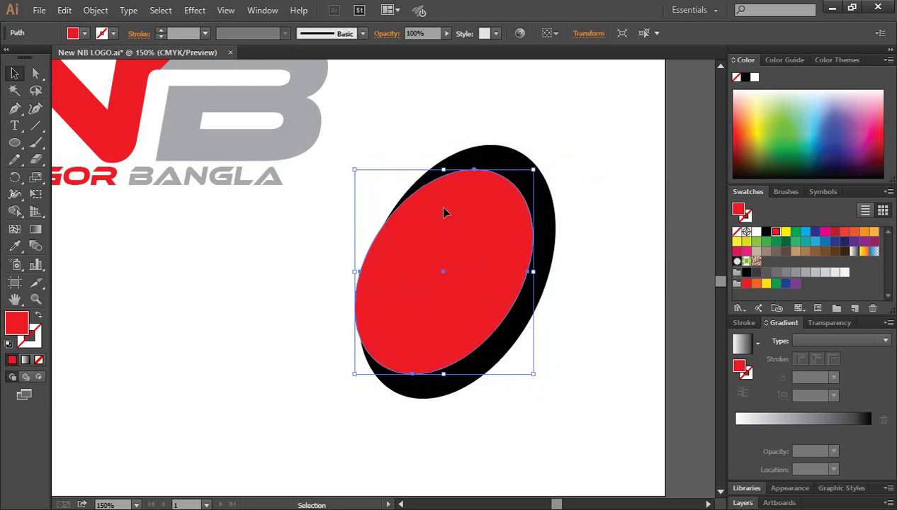
pyautogui.moveTo(443, 169); pyautogui.dragTo(443, 162)
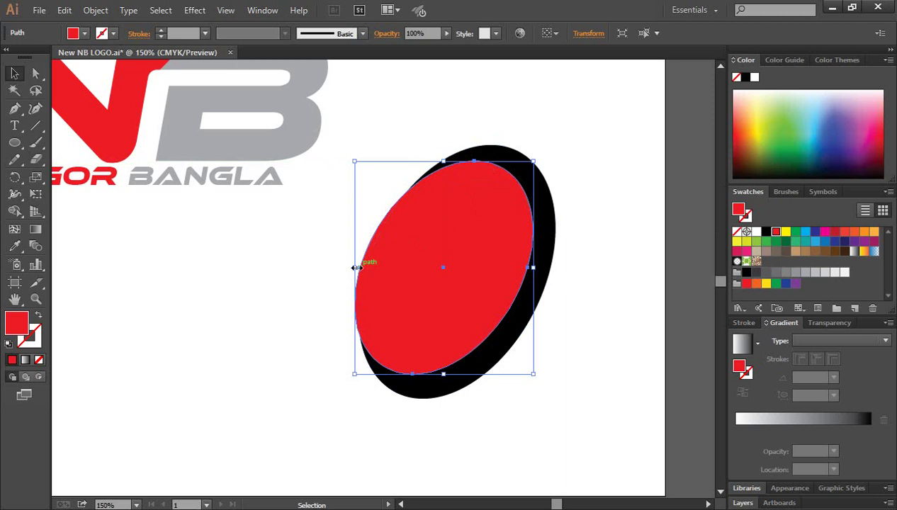
pyautogui.moveTo(354, 268); pyautogui.dragTo(352, 268)
pyautogui.moveTo(422, 295); pyautogui.dragTo(422, 290)
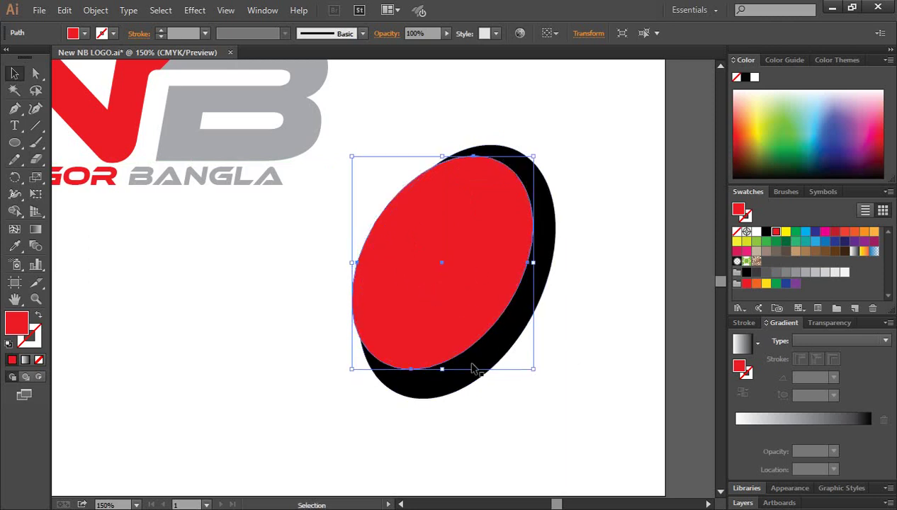
# Refine the red ellipse's size and position until the black rim forms a thin crescent.
pyautogui.click(443, 376)
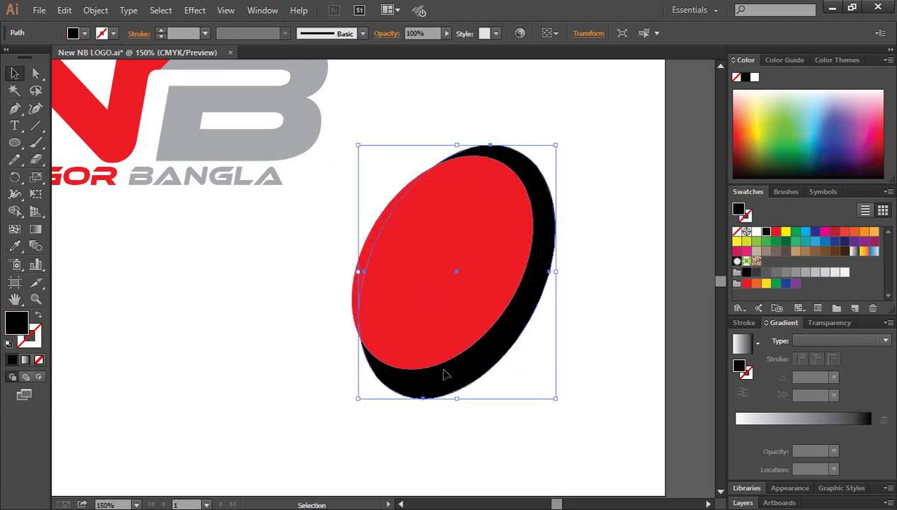
pyautogui.click(438, 333)
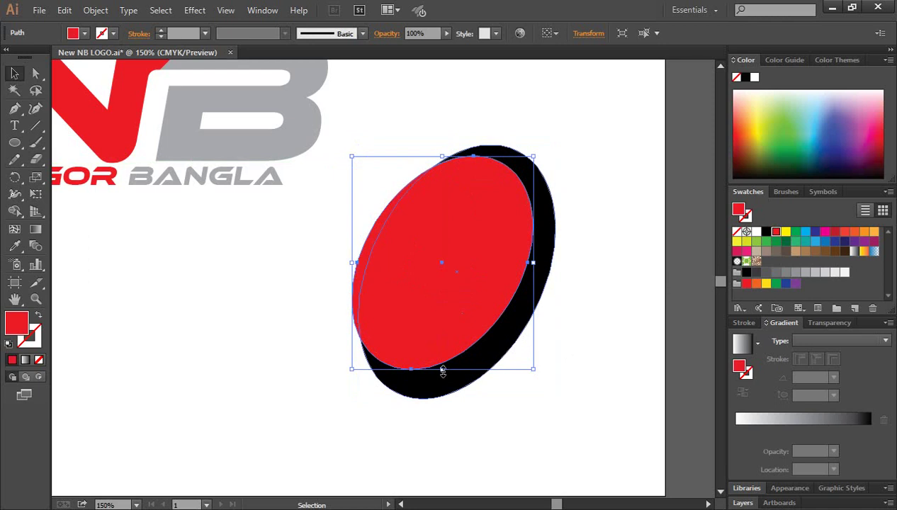
pyautogui.moveTo(443, 369); pyautogui.dragTo(442, 373)
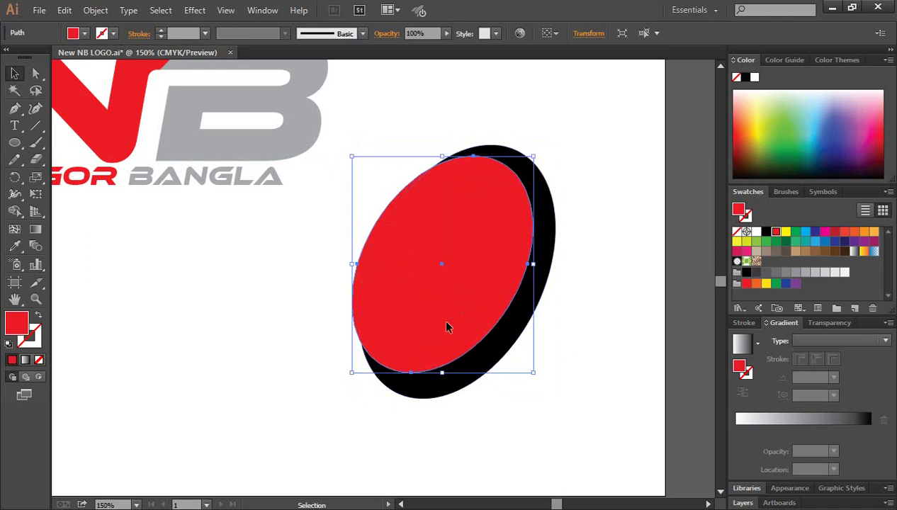
pyautogui.moveTo(447, 328); pyautogui.dragTo(454, 335)
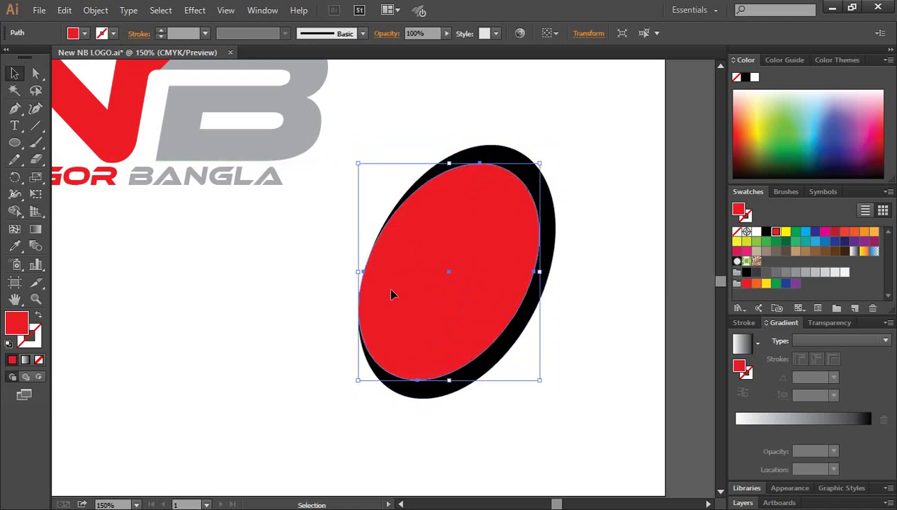
pyautogui.moveTo(358, 163); pyautogui.dragTo(354, 157)
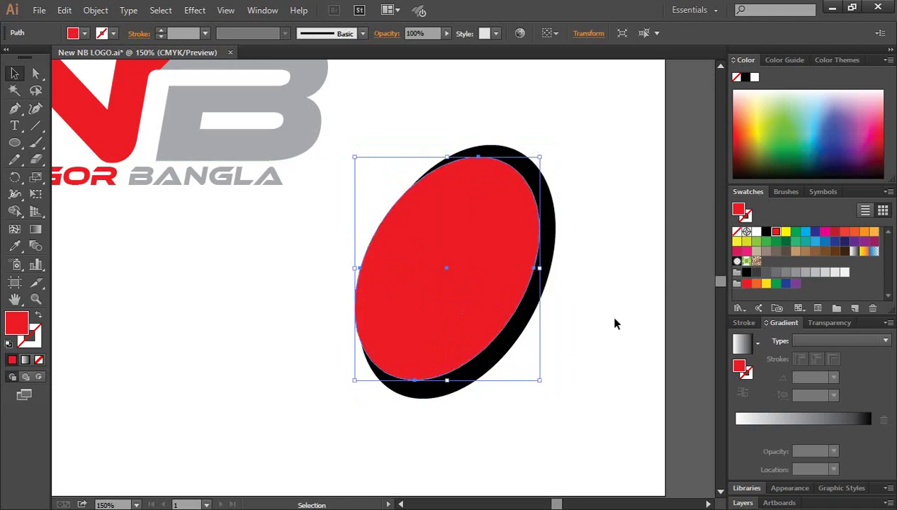
pyautogui.click(568, 238)
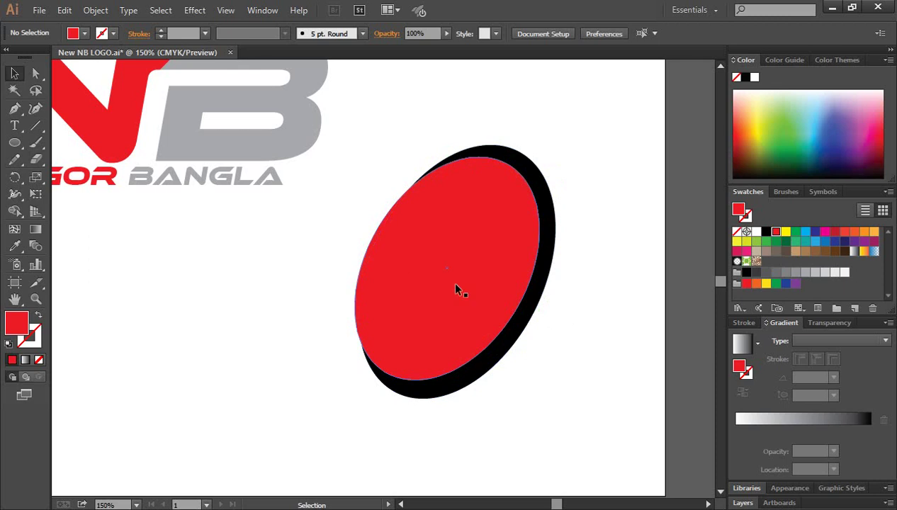
pyautogui.click(454, 305)
pyautogui.moveTo(447, 380); pyautogui.dragTo(448, 381)
pyautogui.click(585, 398)
pyautogui.click(463, 240)
pyautogui.moveTo(540, 269); pyautogui.dragTo(536, 267)
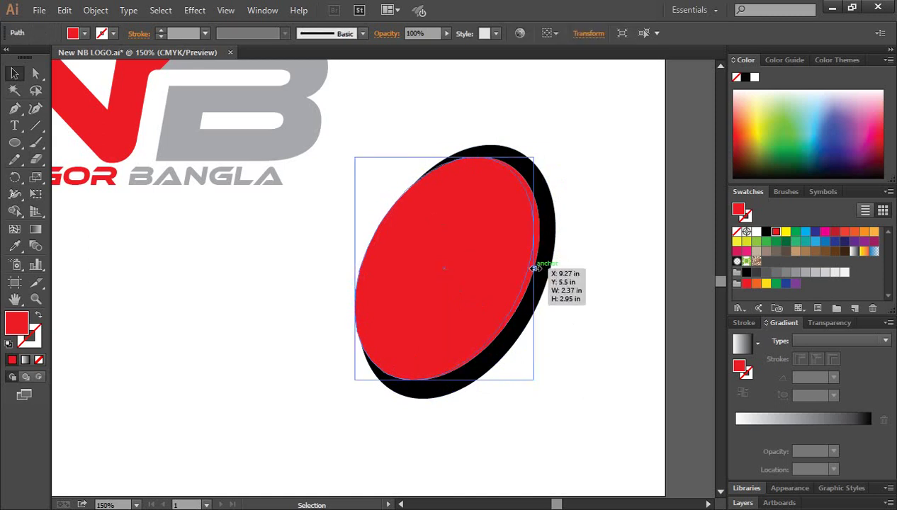
pyautogui.click(604, 294)
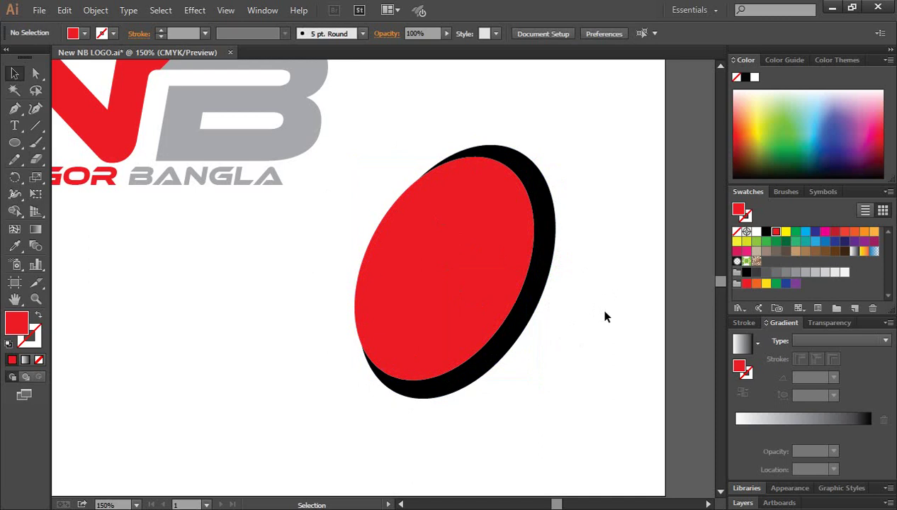
# Select both ellipses and delete the red region with the Shape Builder, leaving a black crescent.
pyautogui.moveTo(386, 145); pyautogui.dragTo(562, 345)
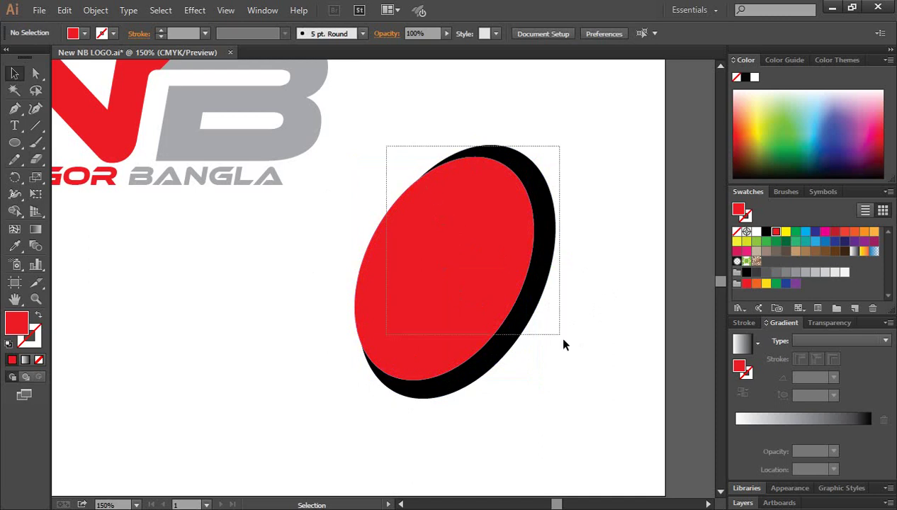
pyautogui.click(15, 212)
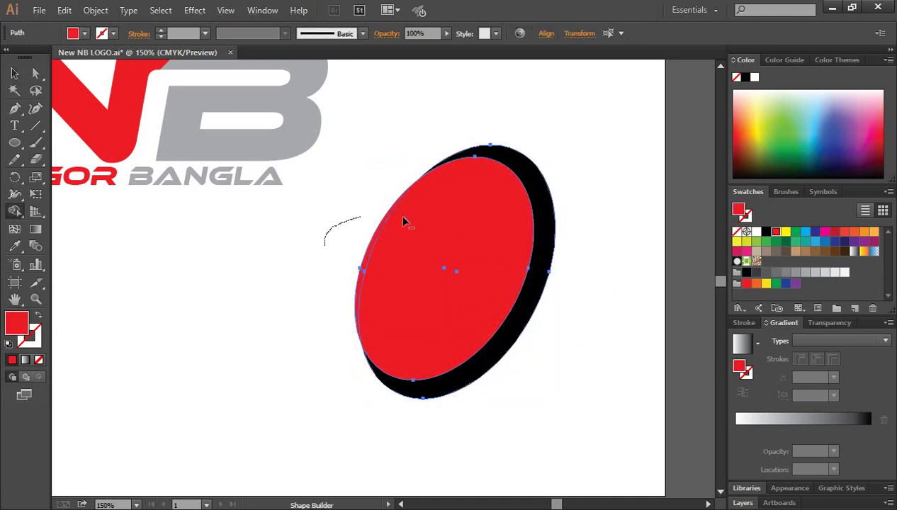
pyautogui.moveTo(402, 220); pyautogui.dragTo(472, 264)
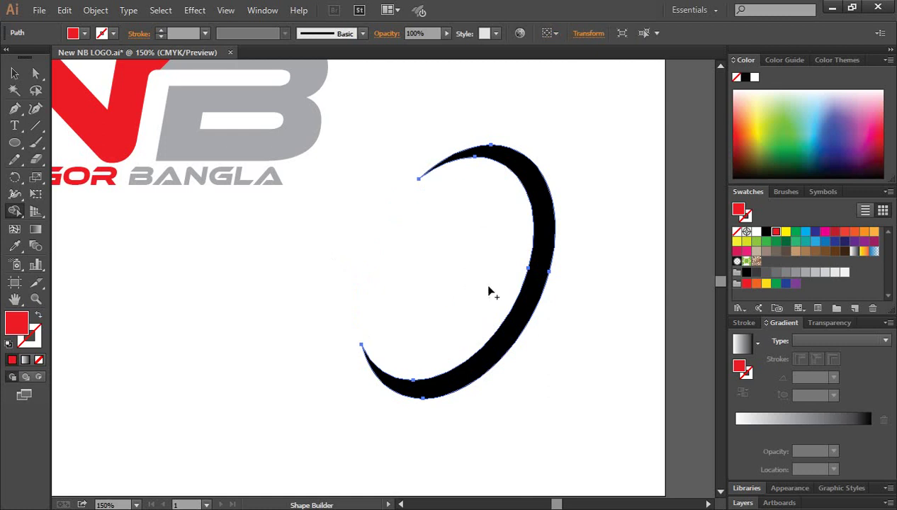
pyautogui.click(14, 72)
# Move the black crescent beside the NB lettering and scale it around the B.
pyautogui.click(347, 361)
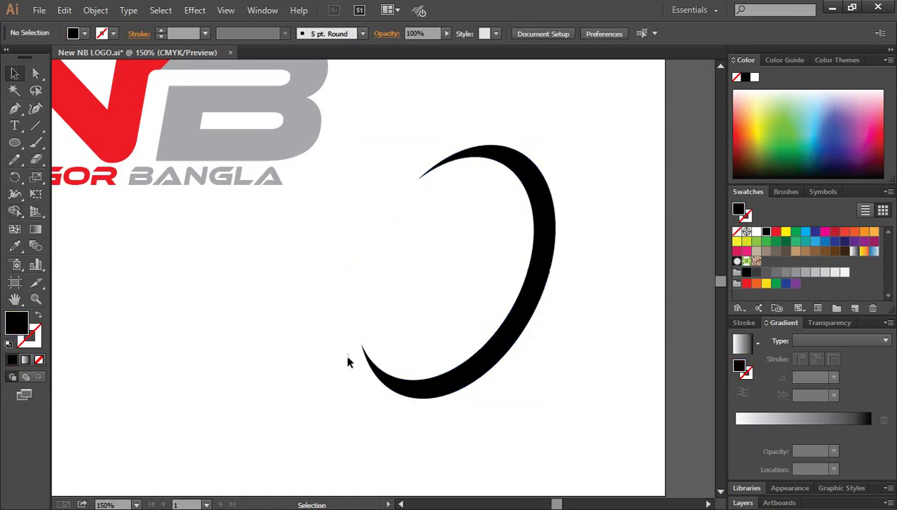
pyautogui.hotkey('ctrl', '-')
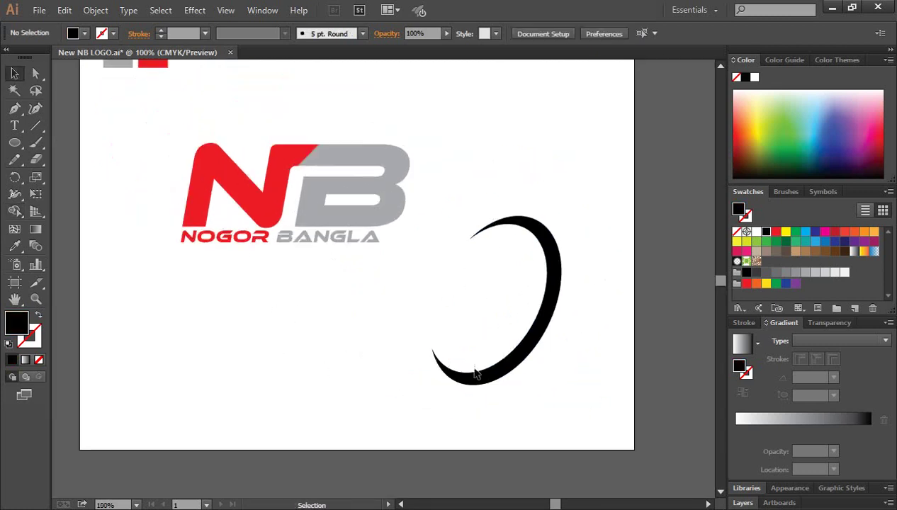
pyautogui.moveTo(511, 370); pyautogui.dragTo(396, 268)
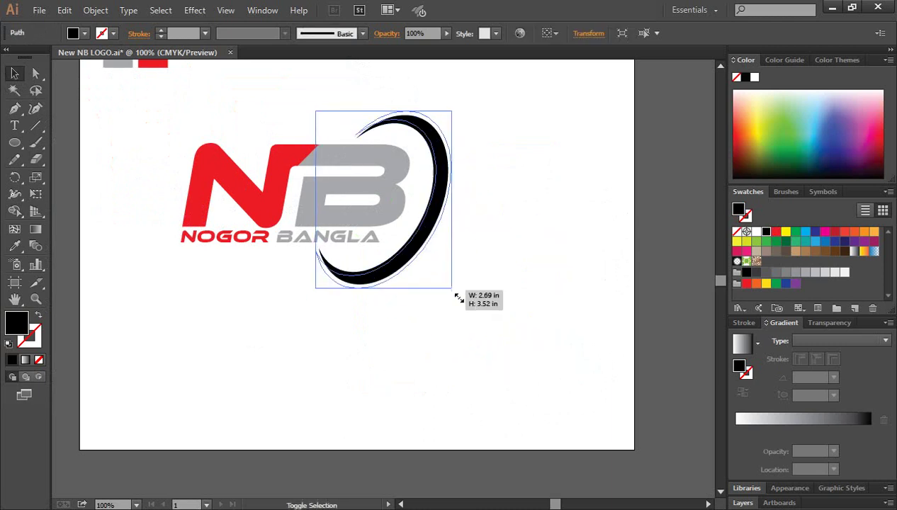
pyautogui.moveTo(447, 285); pyautogui.dragTo(459, 299)
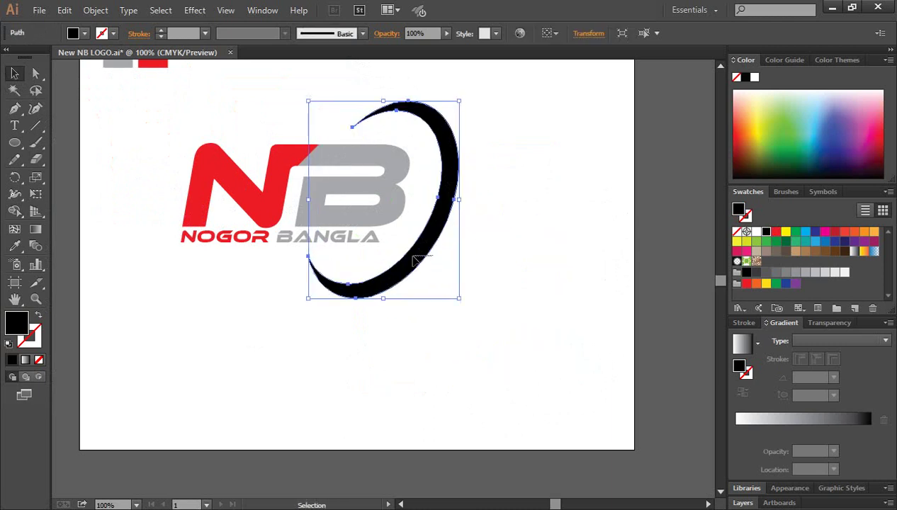
pyautogui.moveTo(425, 259); pyautogui.dragTo(405, 259)
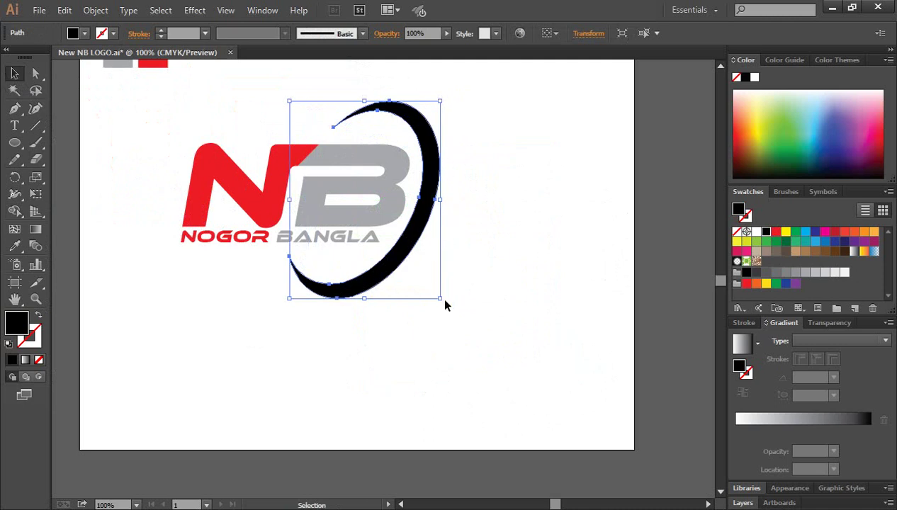
pyautogui.moveTo(439, 301); pyautogui.dragTo(434, 290)
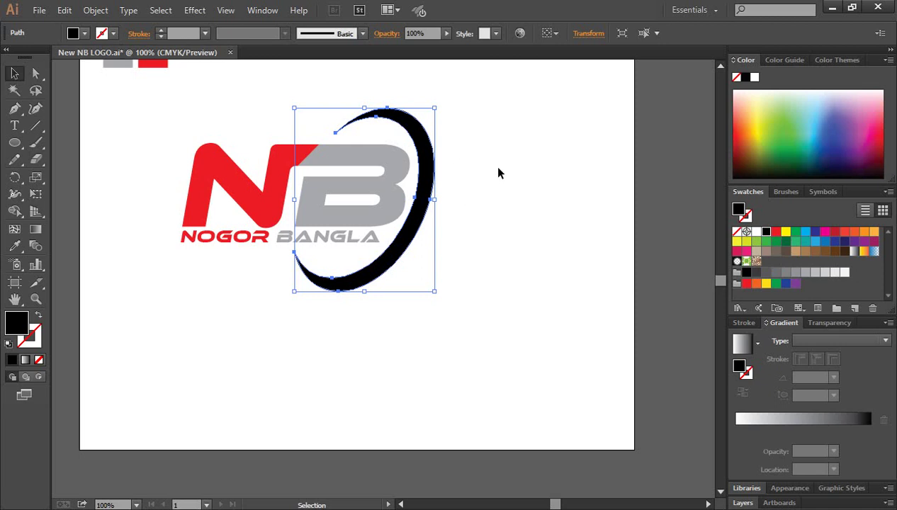
pyautogui.click(492, 240)
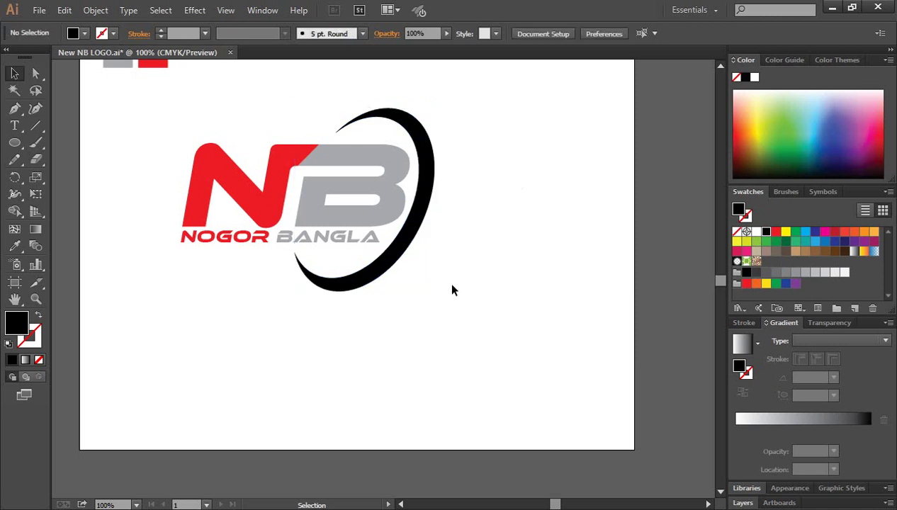
# Tilt and enlarge the crescent to about 2.9 × 3.62 in, nudging it down and left.
pyautogui.click(365, 276)
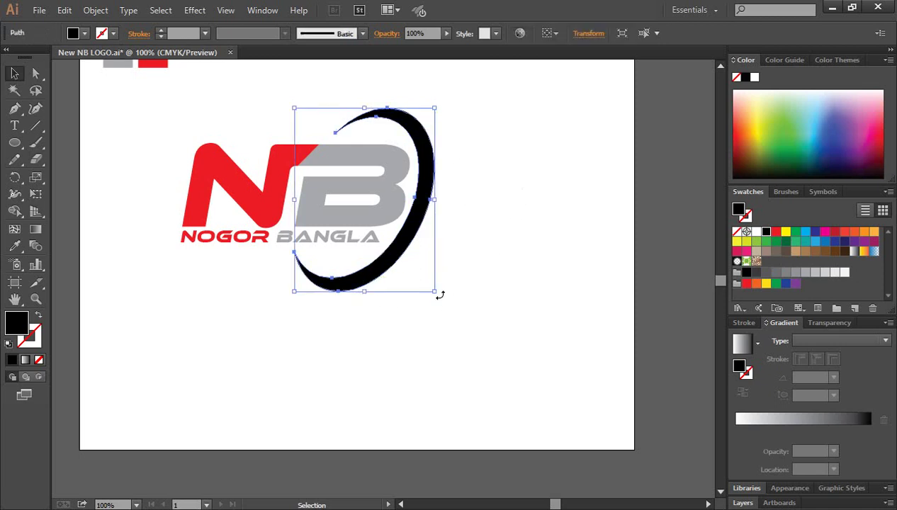
pyautogui.moveTo(437, 296); pyautogui.dragTo(429, 299)
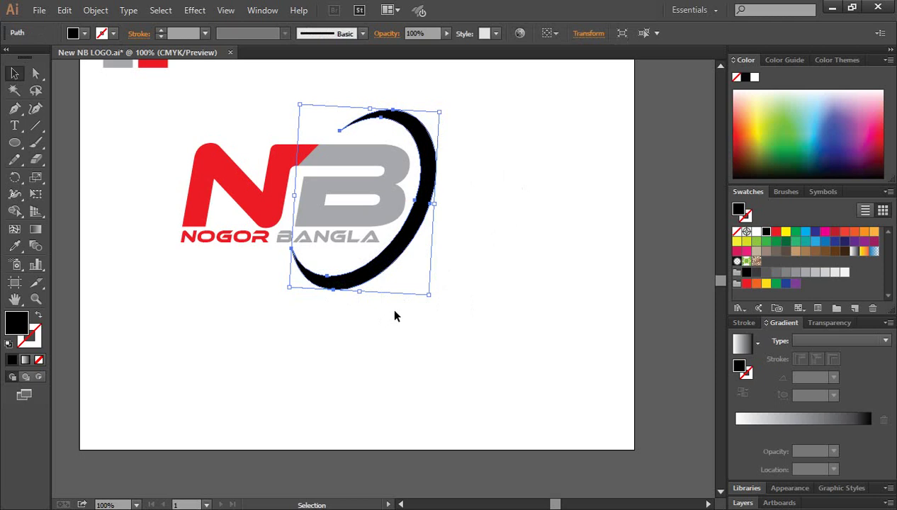
pyautogui.moveTo(431, 296); pyautogui.dragTo(433, 299)
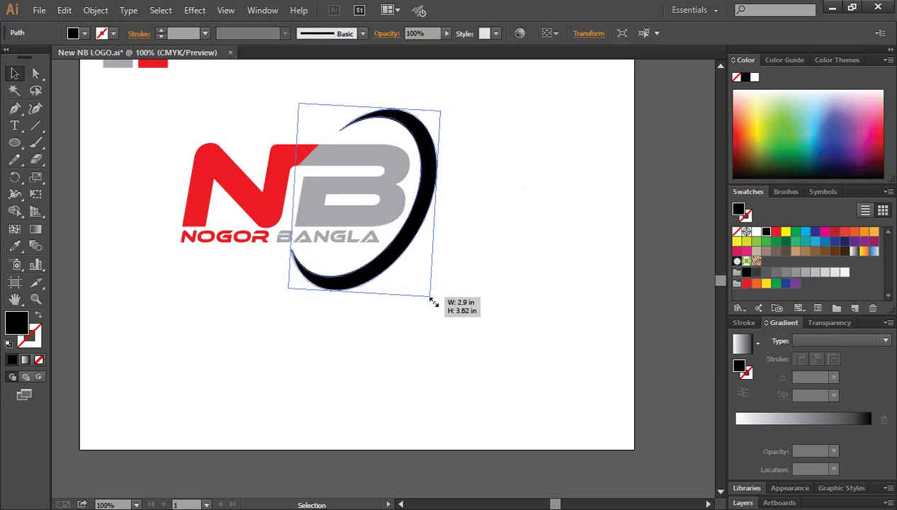
pyautogui.moveTo(405, 255); pyautogui.dragTo(401, 255)
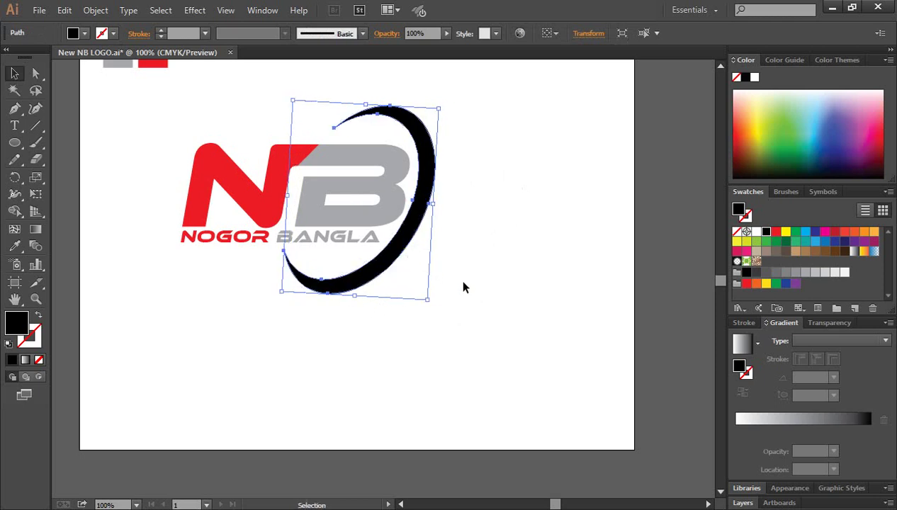
pyautogui.press('Down')
pyautogui.press('Down')
pyautogui.press('Down')
pyautogui.press('Down')
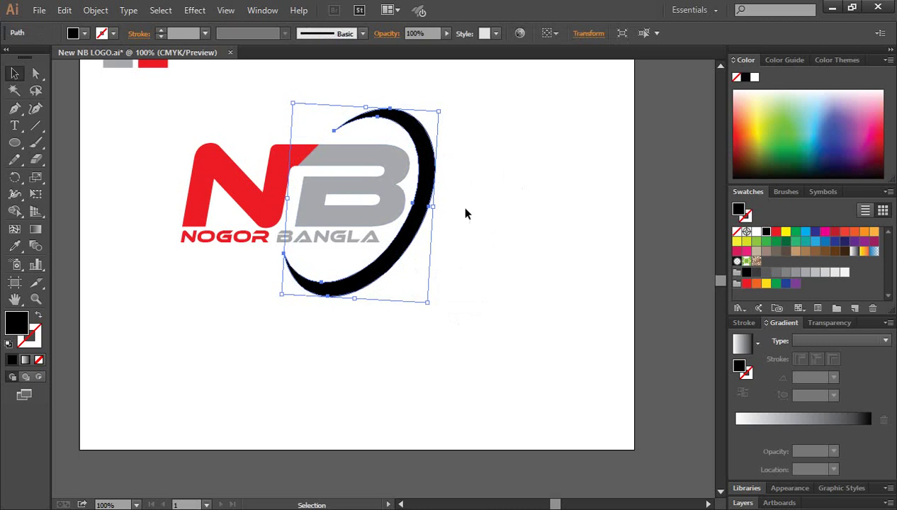
pyautogui.press('Left')
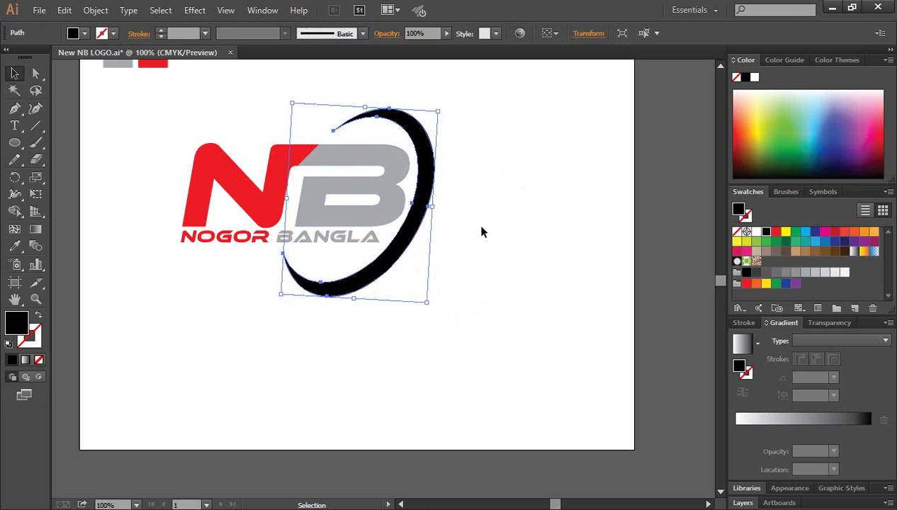
pyautogui.click(487, 241)
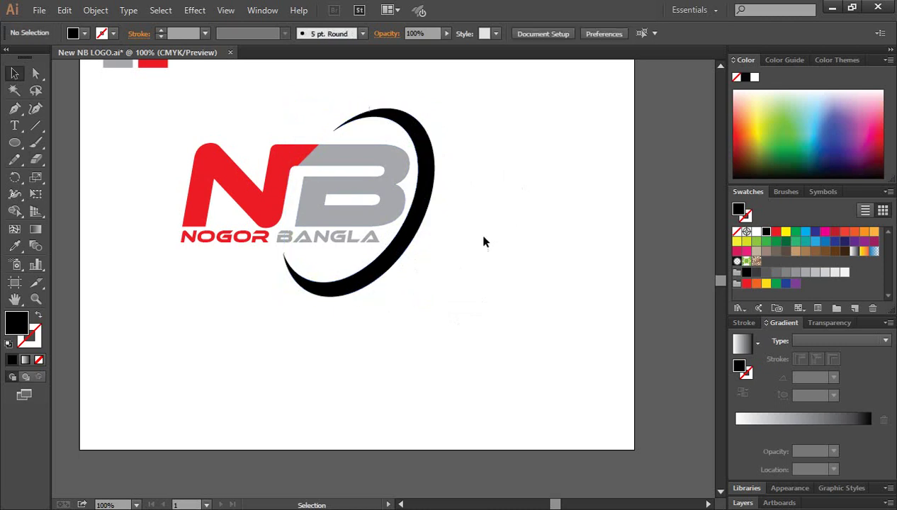
pyautogui.click(418, 198)
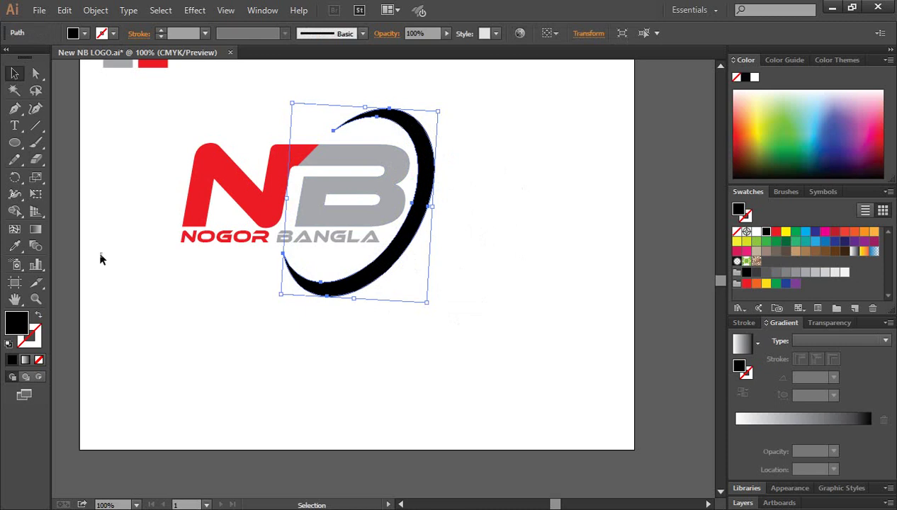
# Recolour the crescent with the red of the N using the Eyedropper.
pyautogui.click(14, 246)
pyautogui.click(204, 165)
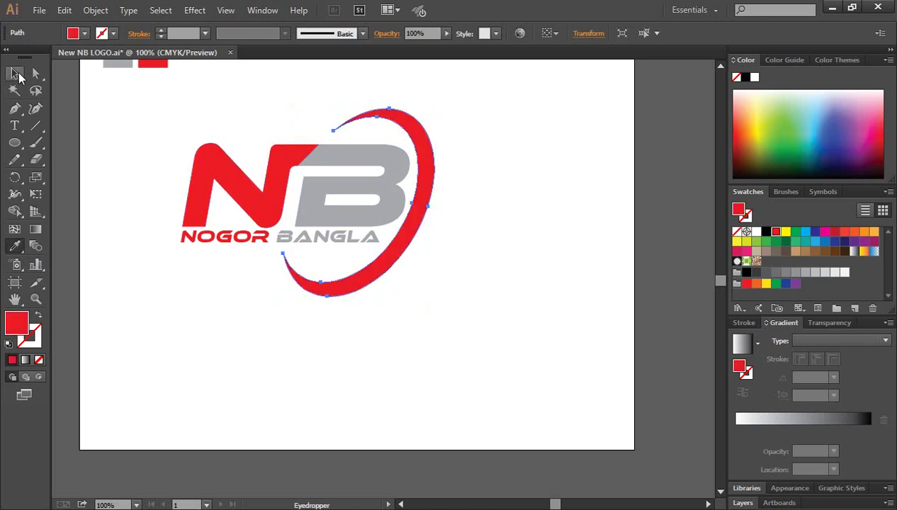
pyautogui.click(16, 73)
pyautogui.click(499, 253)
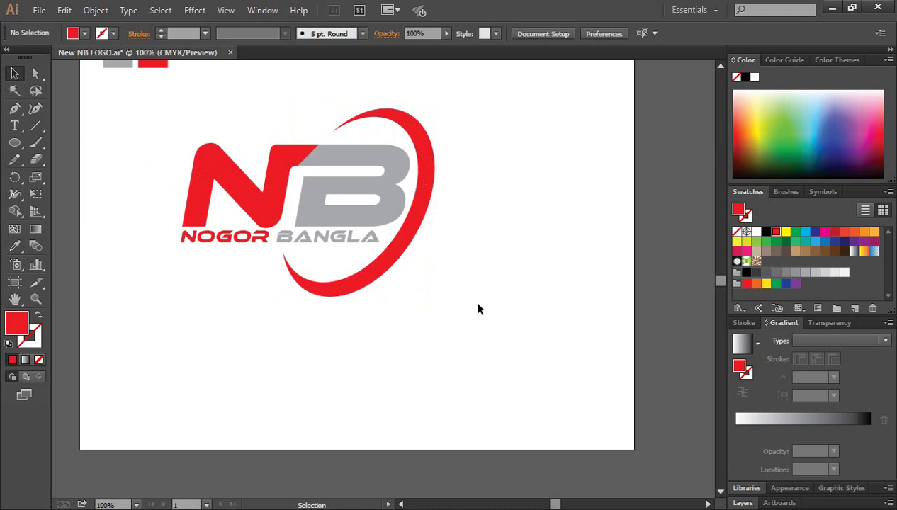
# Duplicate the red crescent and scale the copy larger, offset outside the original.
pyautogui.click(391, 257)
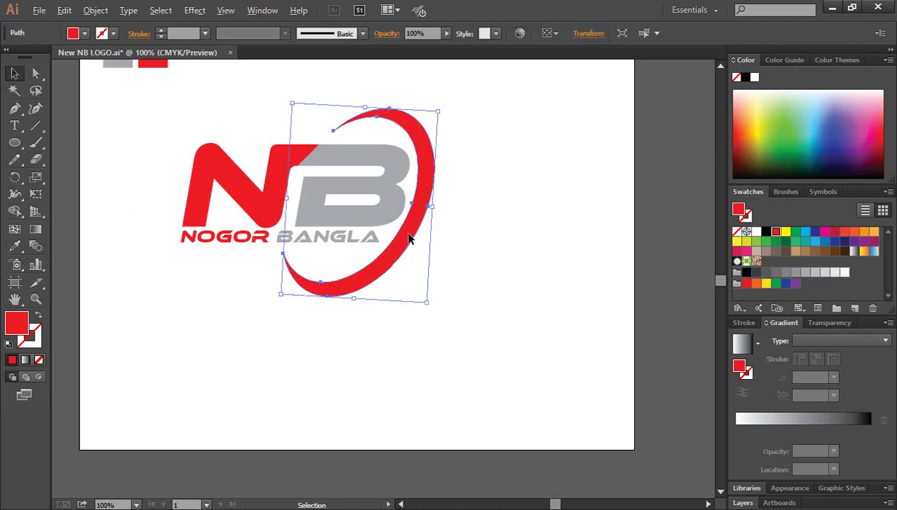
pyautogui.moveTo(409, 239); pyautogui.dragTo(434, 248)
pyautogui.moveTo(451, 312); pyautogui.dragTo(477, 337)
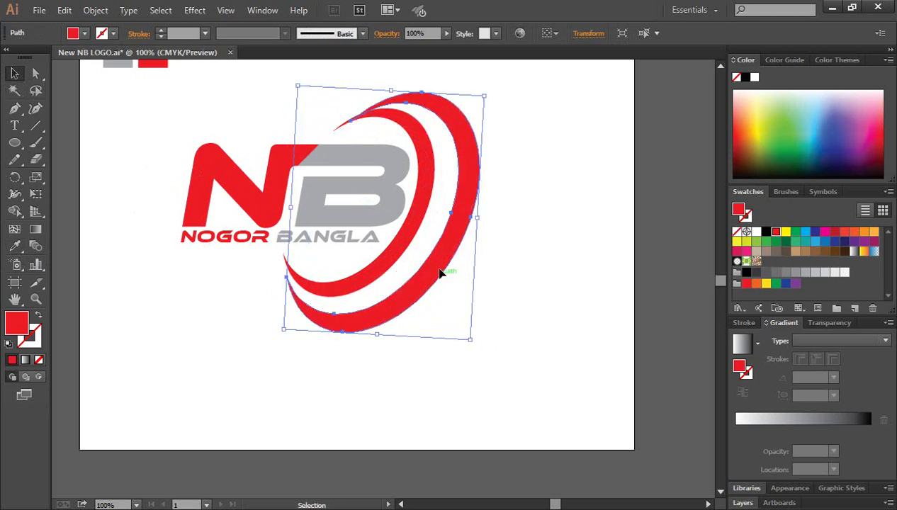
pyautogui.moveTo(440, 273); pyautogui.dragTo(429, 265)
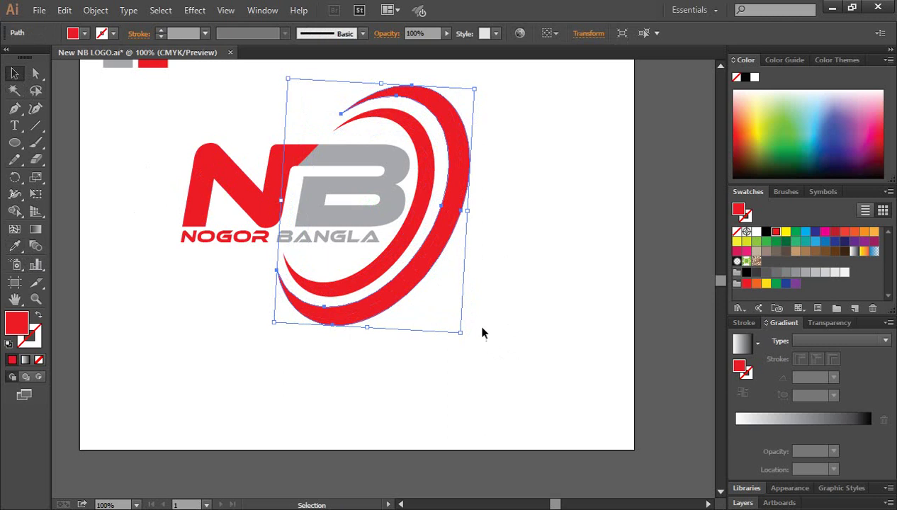
pyautogui.click(538, 322)
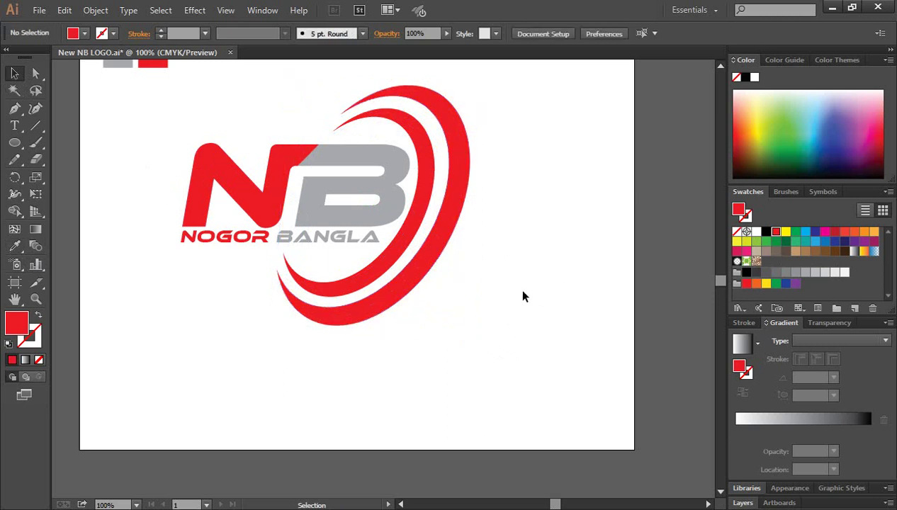
# Give the outer crescent the gray of the B with the Eyedropper.
pyautogui.click(457, 215)
pyautogui.click(14, 246)
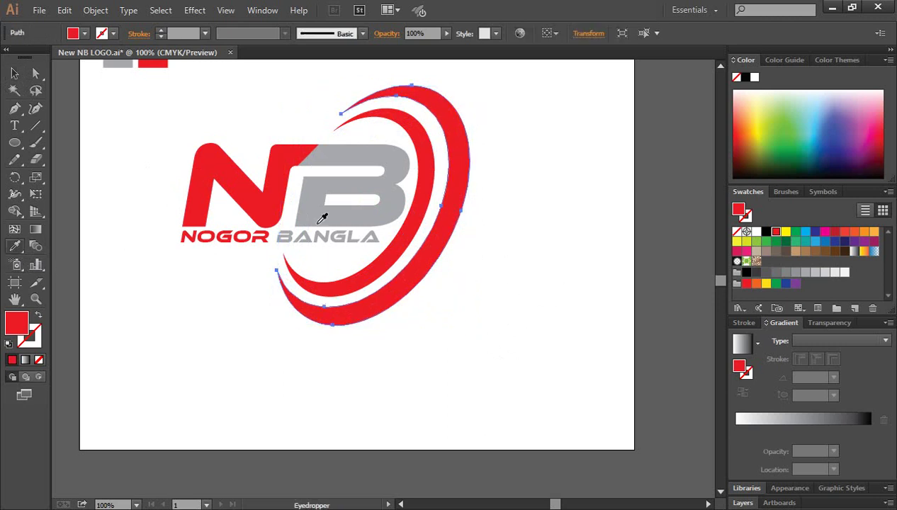
pyautogui.click(374, 161)
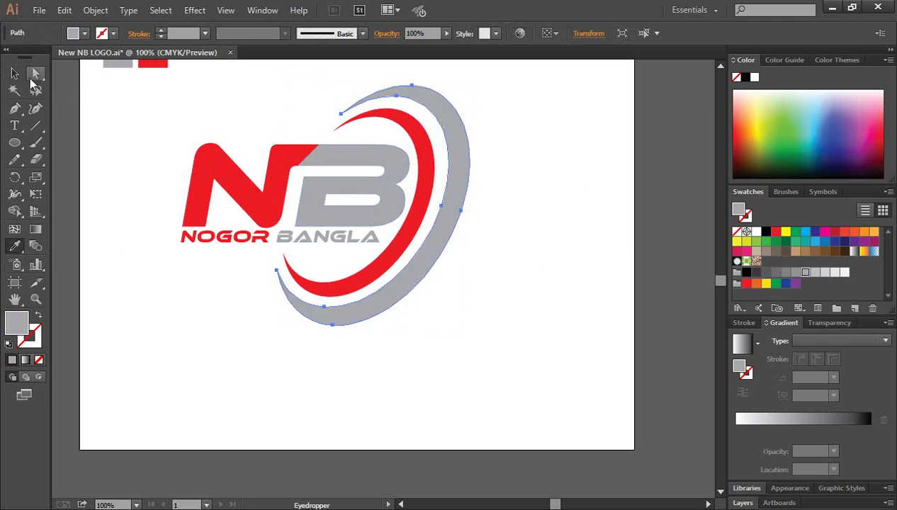
pyautogui.click(15, 73)
pyautogui.click(517, 252)
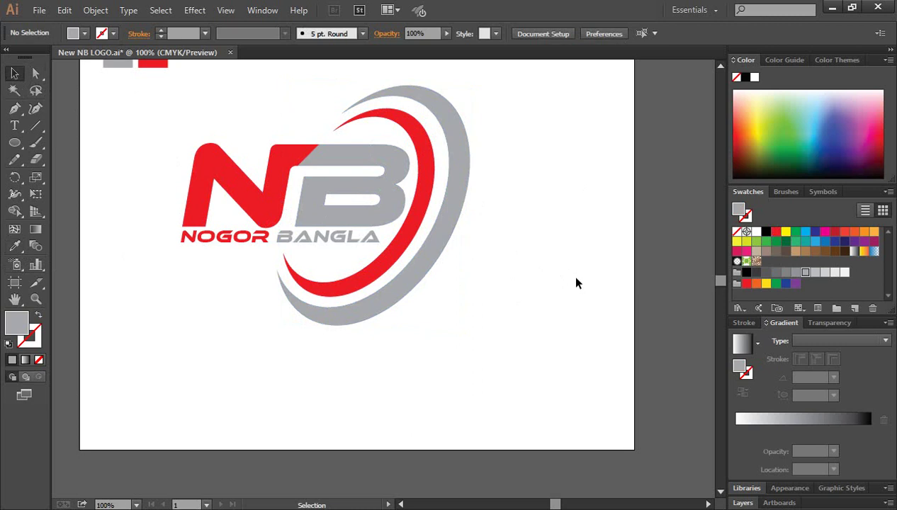
# Nudge the gray swoosh down and adjust its height to about 3.82 × 4.71 in.
pyautogui.keyDown('ctrl'); pyautogui.click(343, 249); pyautogui.keyUp('ctrl')
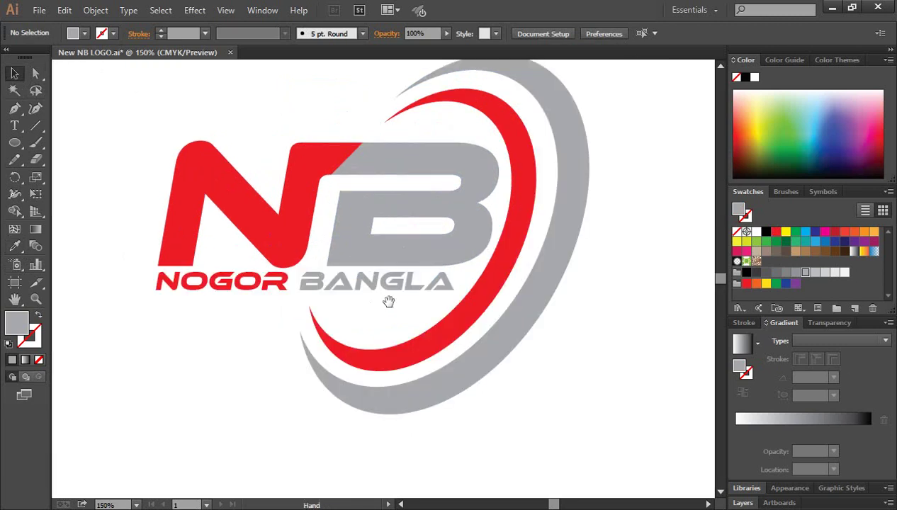
pyautogui.moveTo(387, 303); pyautogui.dragTo(413, 321)
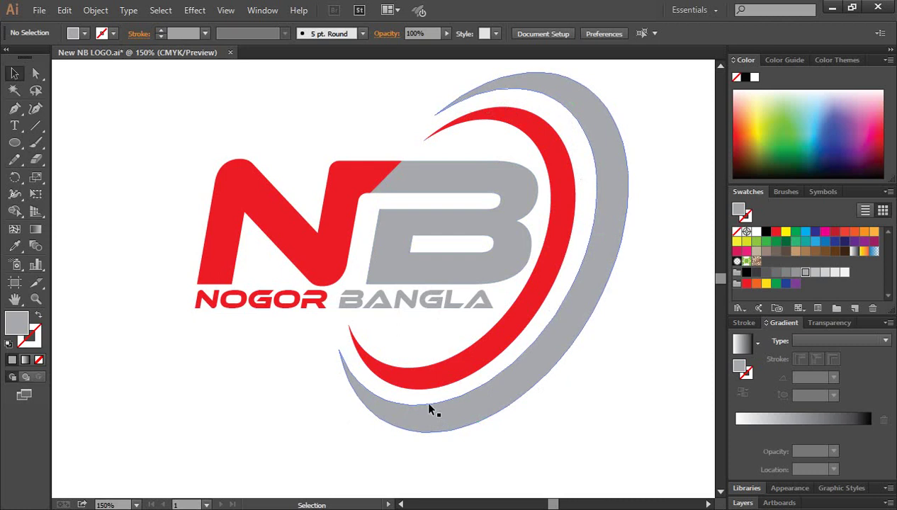
pyautogui.click(549, 363)
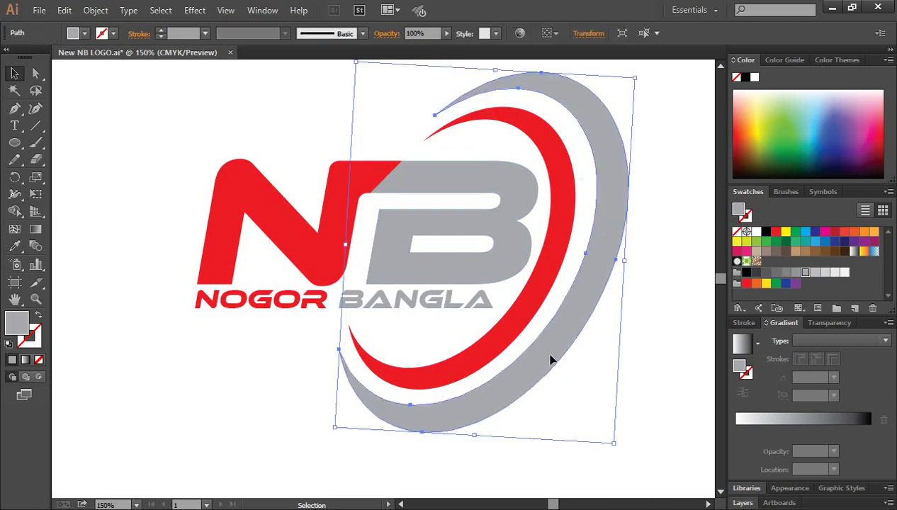
pyautogui.moveTo(549, 361); pyautogui.dragTo(548, 362)
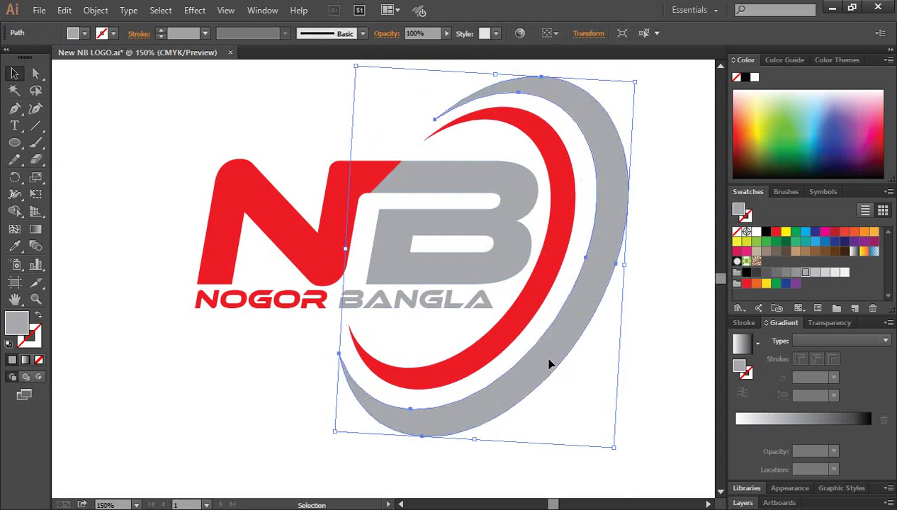
pyautogui.click(637, 364)
pyautogui.click(464, 422)
pyautogui.moveTo(475, 440); pyautogui.dragTo(474, 435)
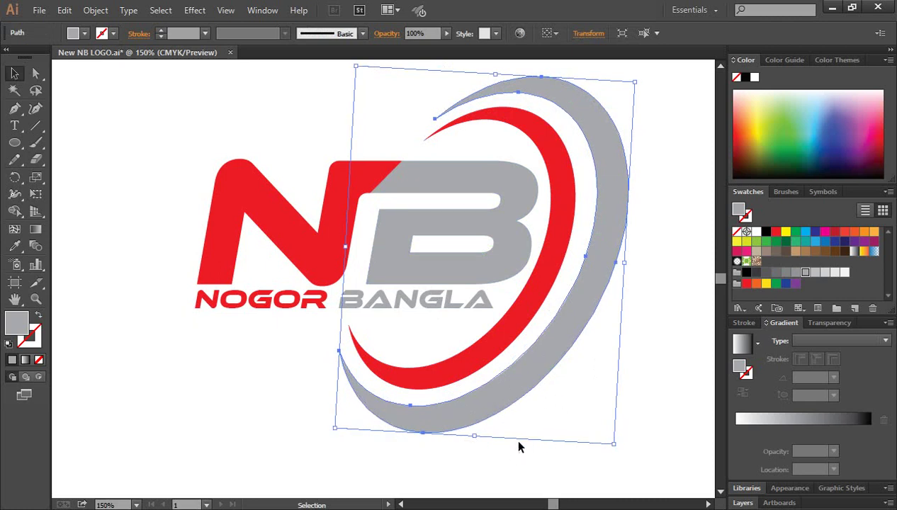
pyautogui.moveTo(473, 436); pyautogui.dragTo(476, 437)
pyautogui.click(643, 370)
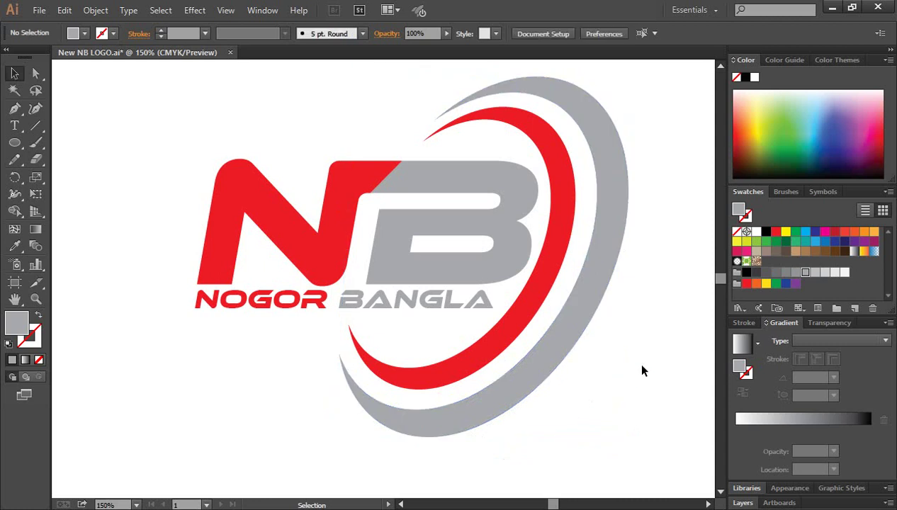
pyautogui.hotkey('ctrl', '-')
pyautogui.hotkey('ctrl', '-')
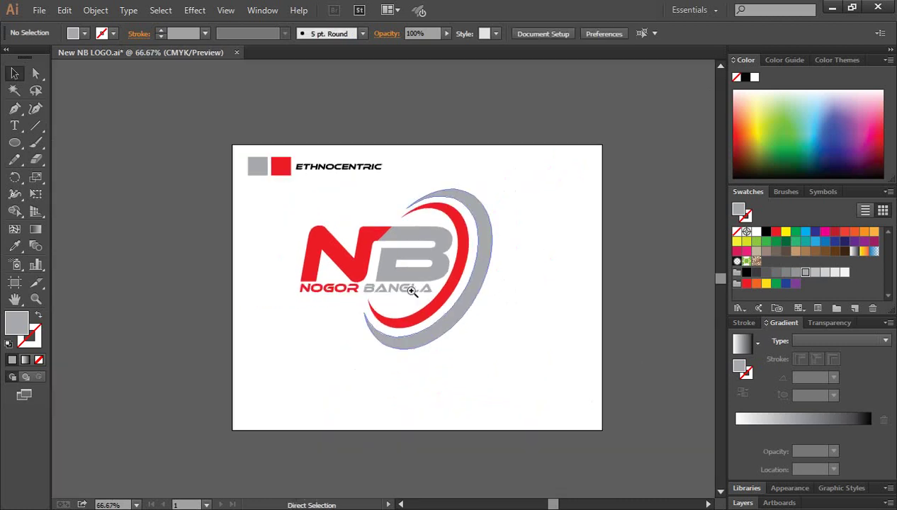
# Select the entire NB NOGOR BANGLA logo, shrink it proportionally and recentre it on the artboard.
pyautogui.keyDown('ctrl'); pyautogui.click(417, 290); pyautogui.keyUp('ctrl')
pyautogui.moveTo(221, 148)
pyautogui.mouseDown()
pyautogui.moveTo(533, 392)
pyautogui.moveTo(476, 352)
pyautogui.mouseUp()
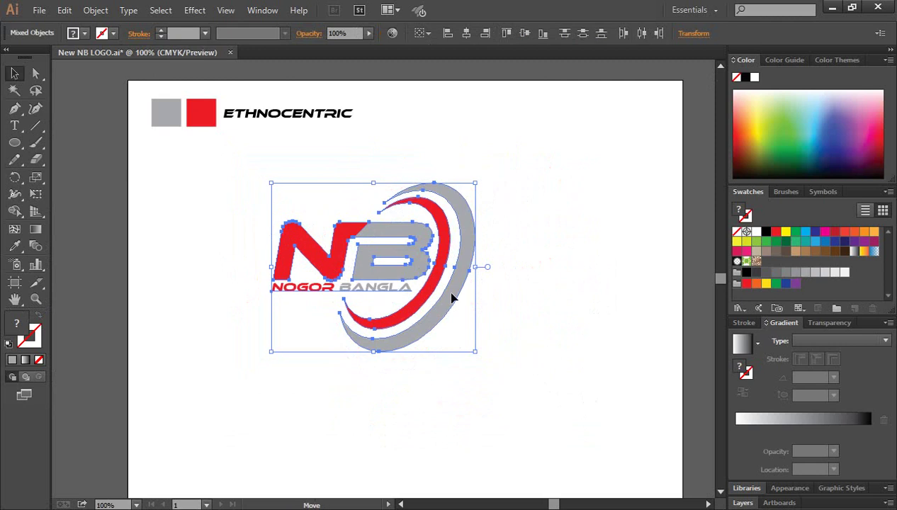
pyautogui.moveTo(456, 296); pyautogui.dragTo(488, 323)
pyautogui.click(524, 333)
pyautogui.keyDown('ctrl'); pyautogui.click(386, 297); pyautogui.keyUp('ctrl')
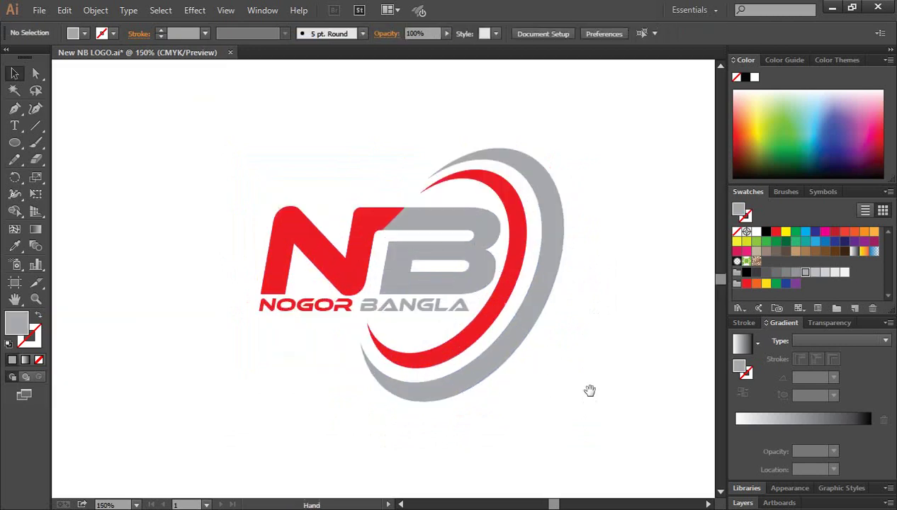
pyautogui.moveTo(586, 390); pyautogui.dragTo(598, 370)
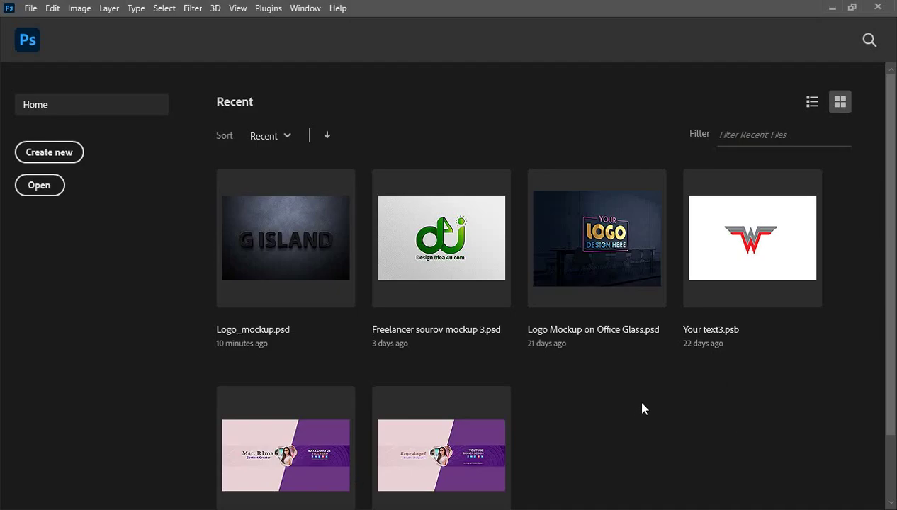
# Open Logo_mockup.psd from Recent and edit the 'Your logo here' smart object's contents.
pyautogui.click(283, 243)
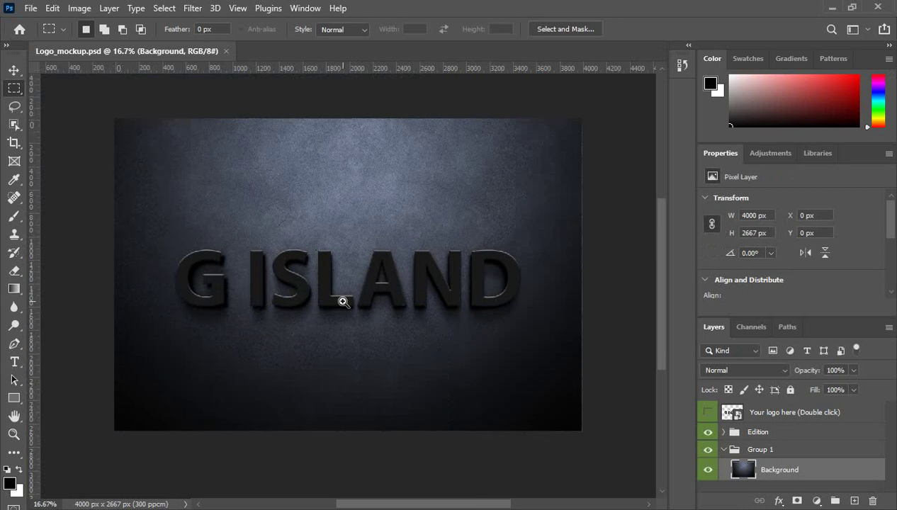
pyautogui.scroll(1, 341, 301)
pyautogui.scroll(-1, 464, 330)
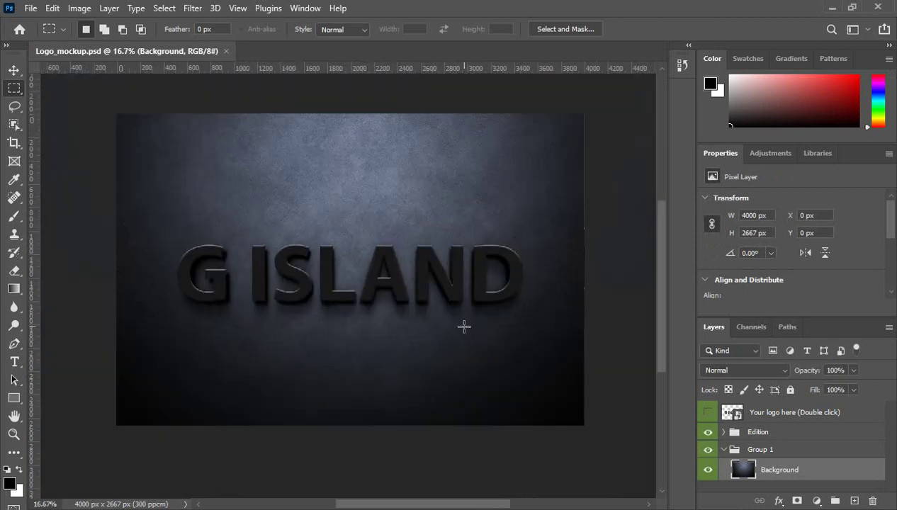
pyautogui.scroll(1, 361, 305)
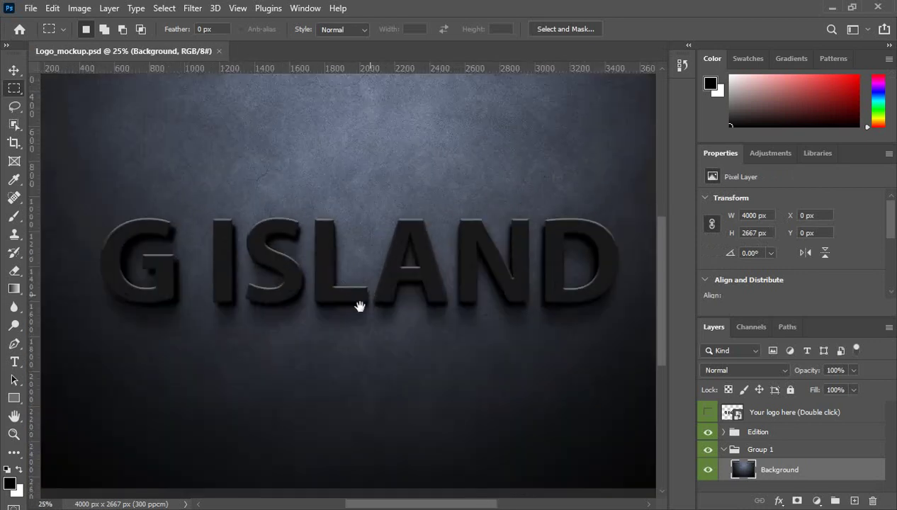
pyautogui.scroll(-1, 376, 316)
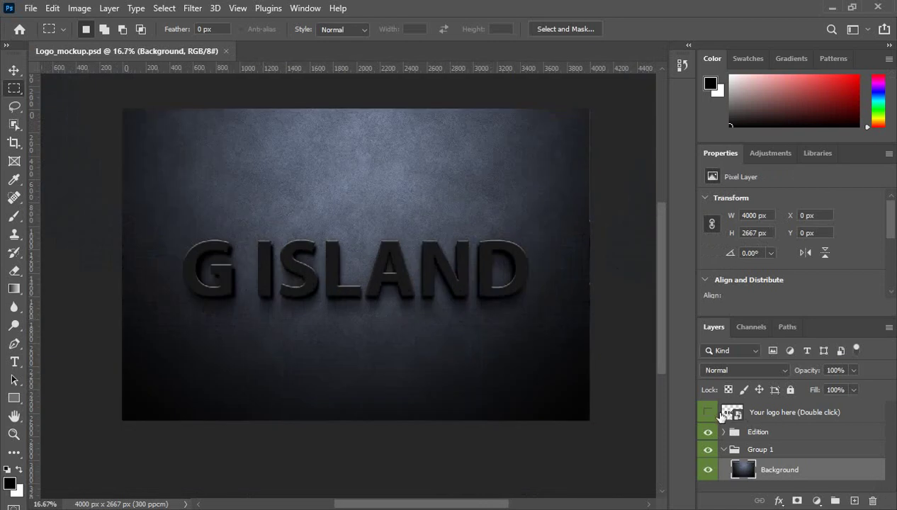
pyautogui.doubleClick(730, 412)
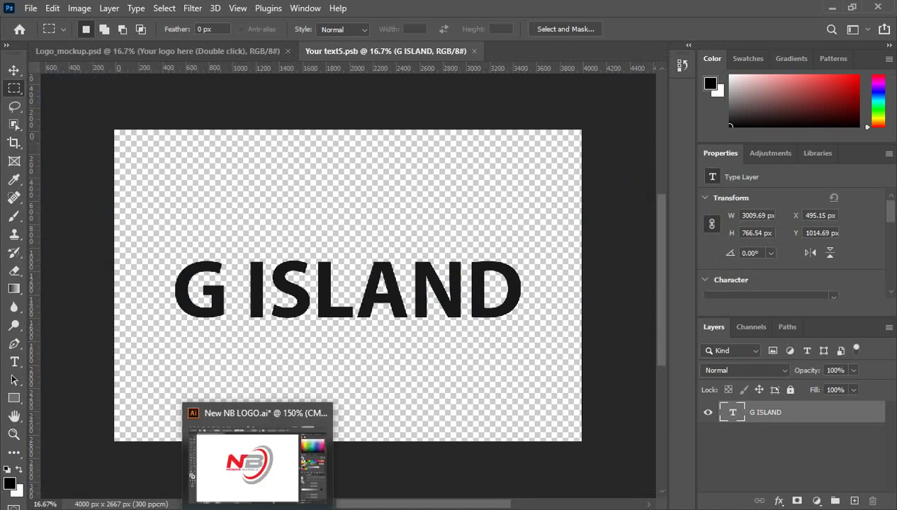
# Bring the NB logo into Your text5.psb as a vector smart object, scaled to 1659 × 1381 px and centred.
pyautogui.click(255, 453)
pyautogui.moveTo(216, 116); pyautogui.dragTo(591, 400)
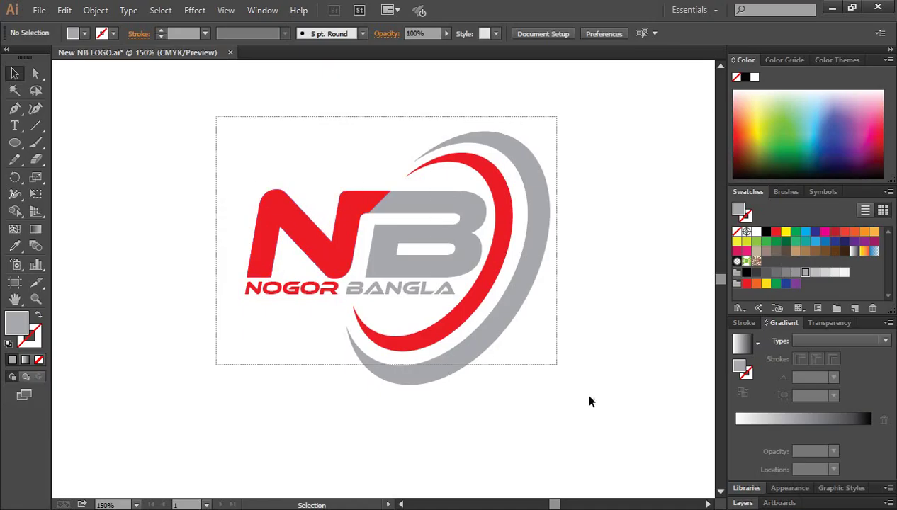
pyautogui.moveTo(426, 235)
pyautogui.mouseDown()
pyautogui.moveTo(427, 269)
pyautogui.moveTo(350, 504)
pyautogui.moveTo(427, 322)
pyautogui.moveTo(459, 348)
pyautogui.mouseUp()
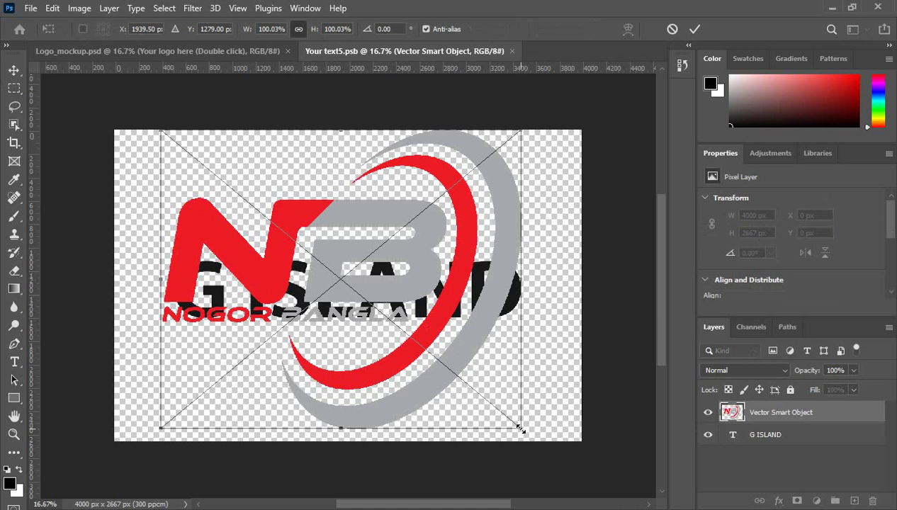
pyautogui.moveTo(521, 429)
pyautogui.mouseDown()
pyautogui.moveTo(466, 350)
pyautogui.moveTo(446, 339)
pyautogui.mouseUp()
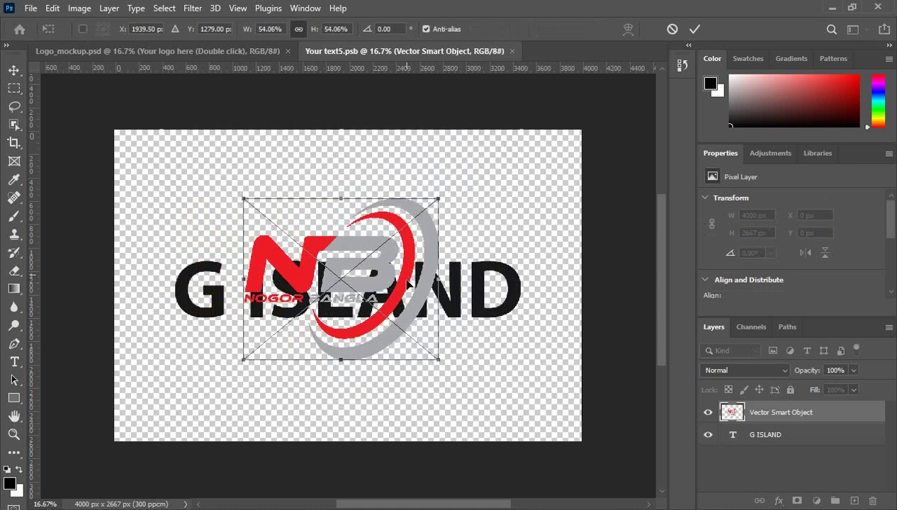
pyautogui.moveTo(408, 283); pyautogui.dragTo(408, 290)
pyautogui.click(694, 30)
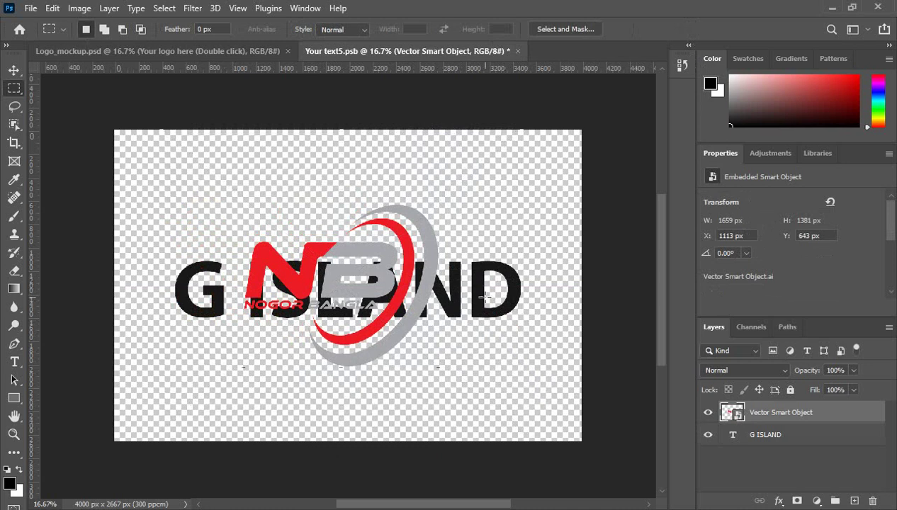
# Hide the G ISLAND layer, save Your text5.psb, and view the NB logo on the Logo_mockup.psd wall.
pyautogui.click(708, 437)
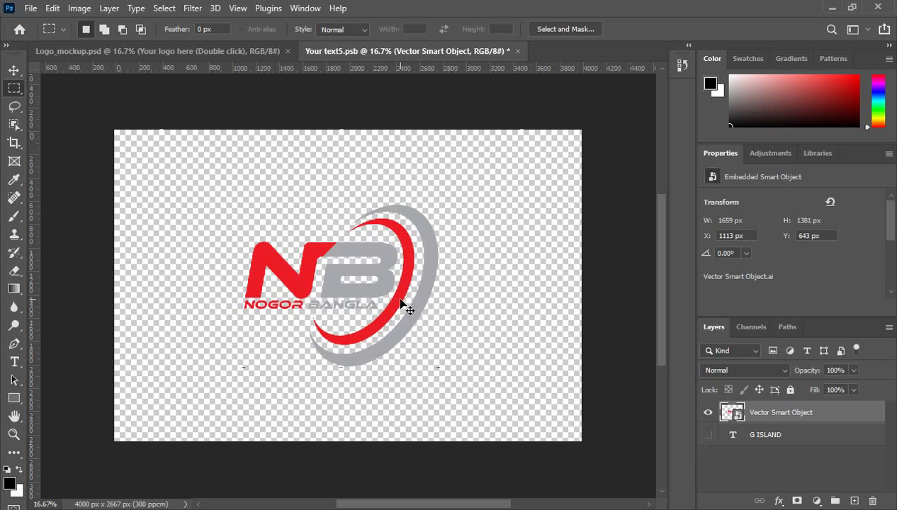
pyautogui.hotkey('ctrl', 's')
pyautogui.click(205, 51)
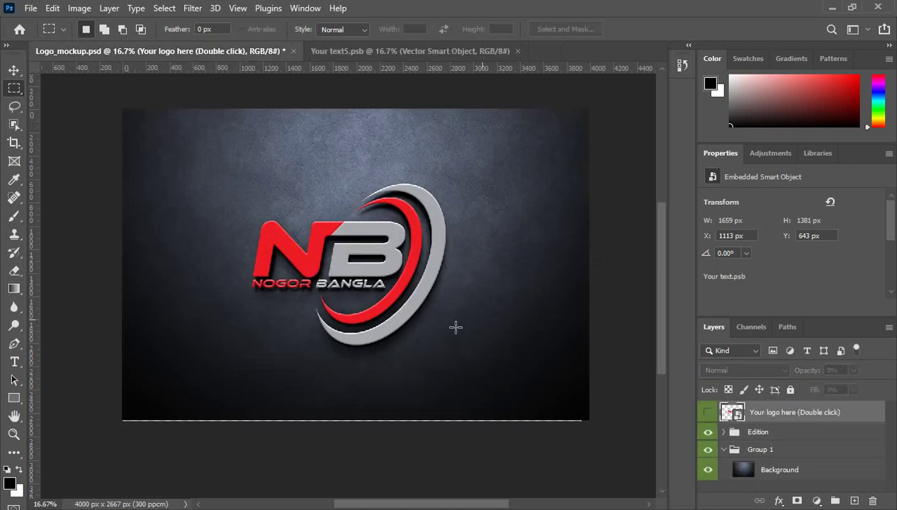
pyautogui.scroll(1, 323, 271)
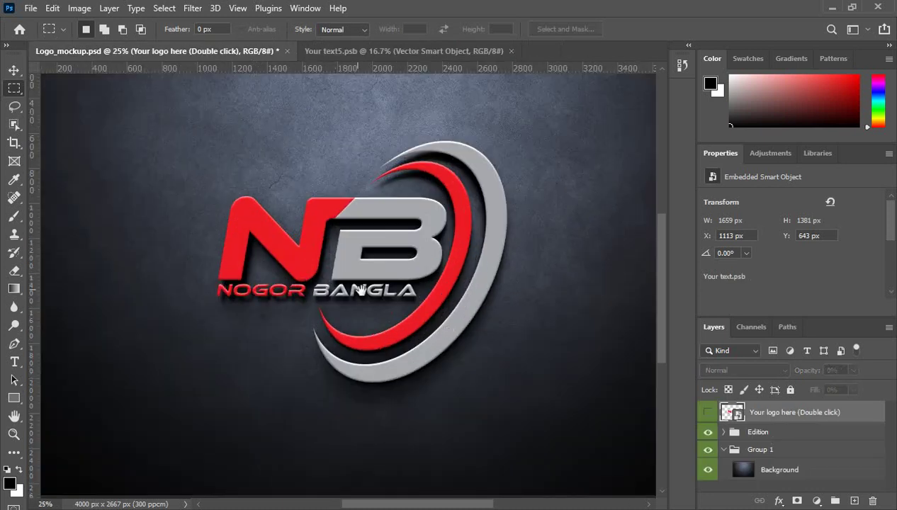
pyautogui.moveTo(541, 360); pyautogui.dragTo(545, 364)
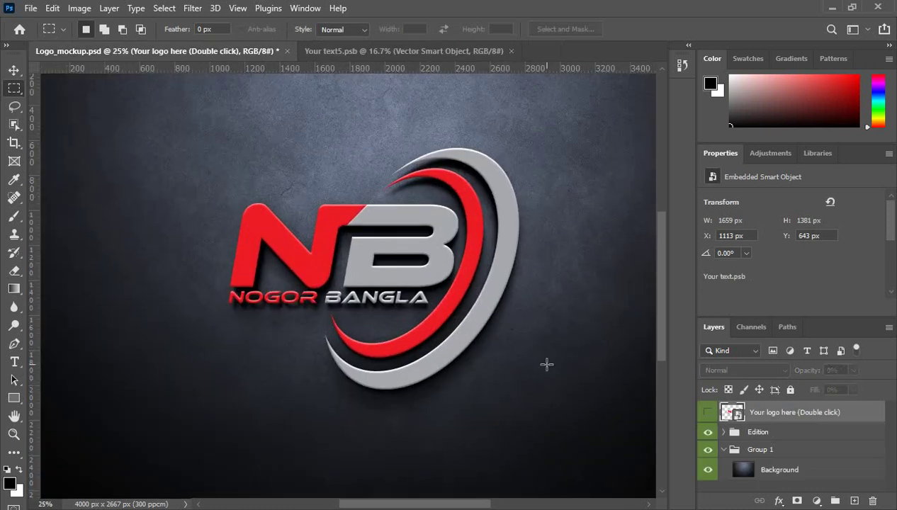